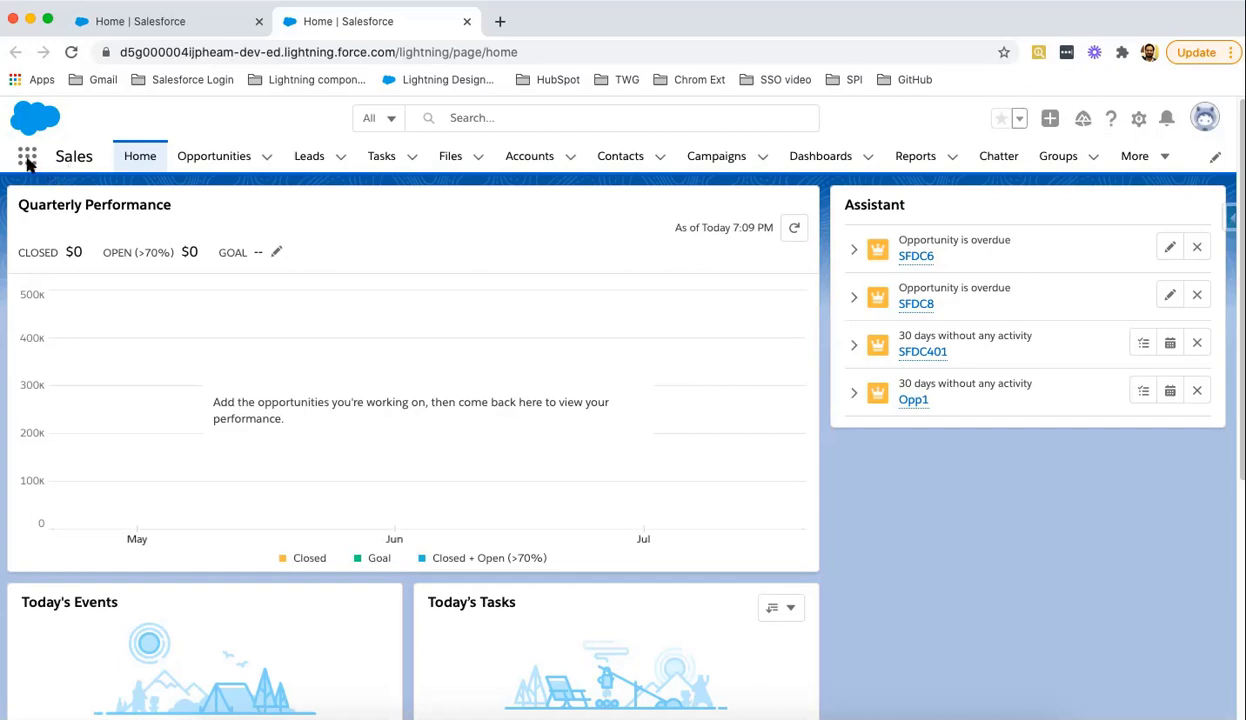
- Switch to the Service app from the App Launcher's View All list
click(28, 160)
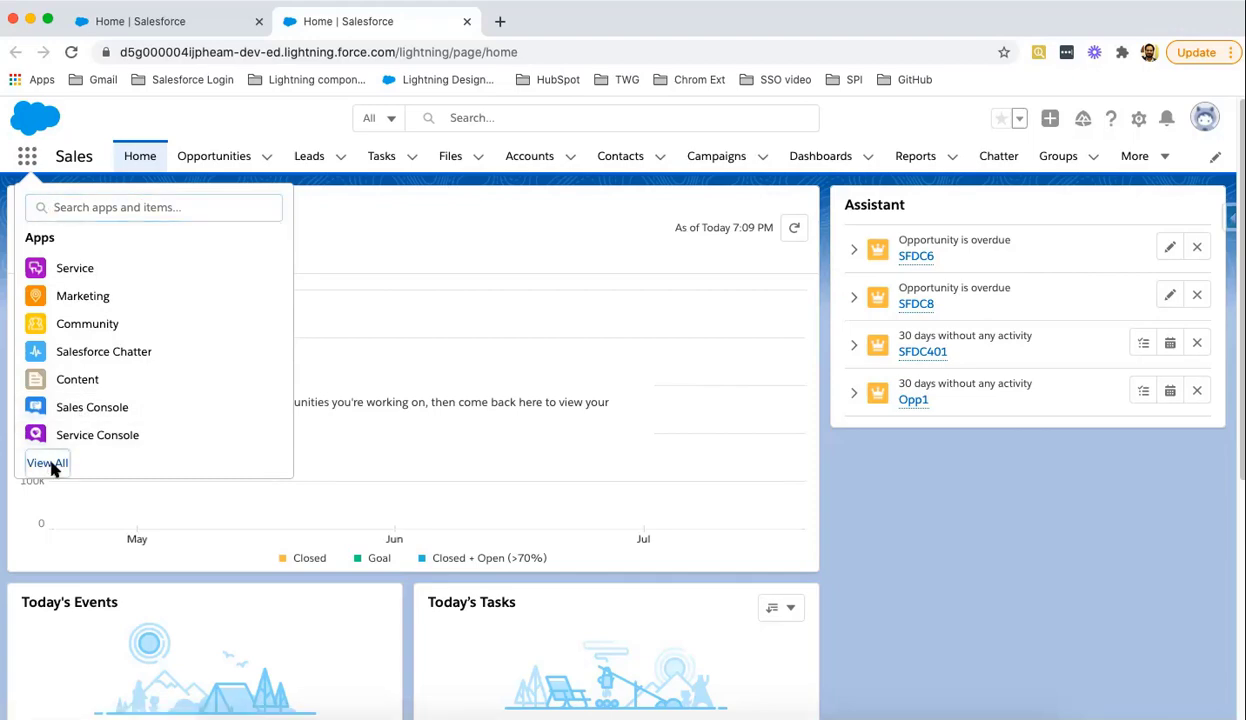
click(52, 469)
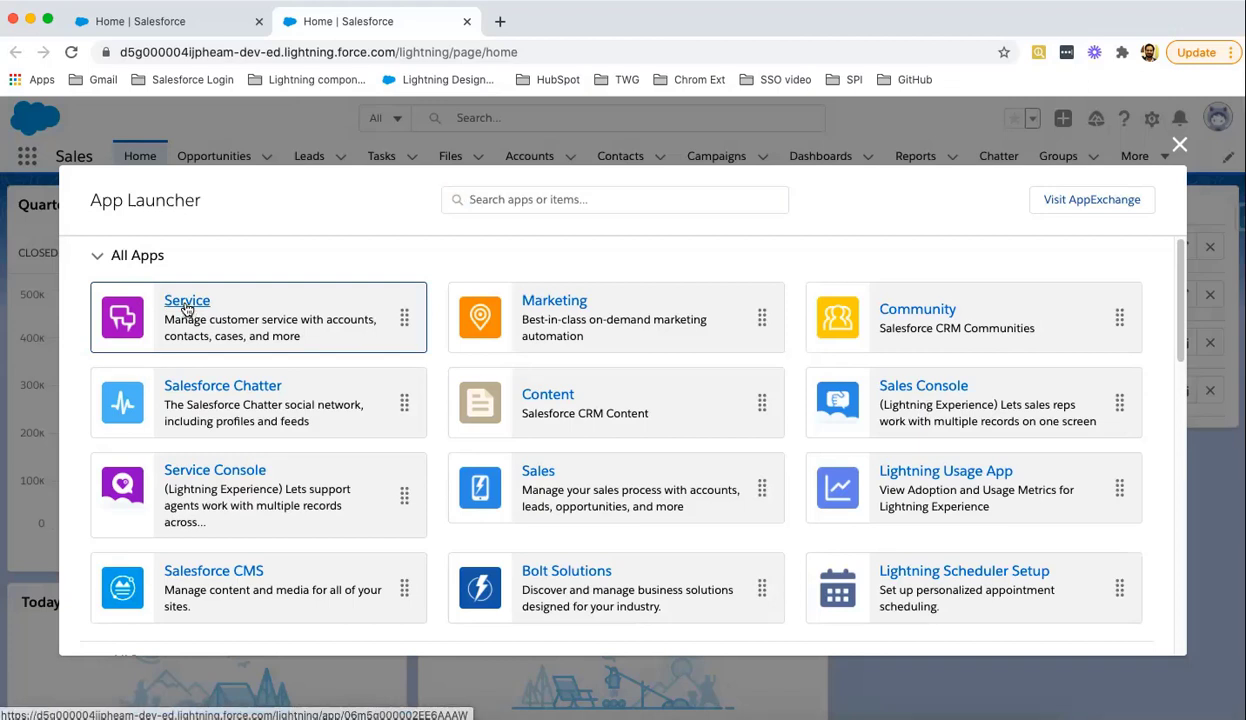
click(186, 309)
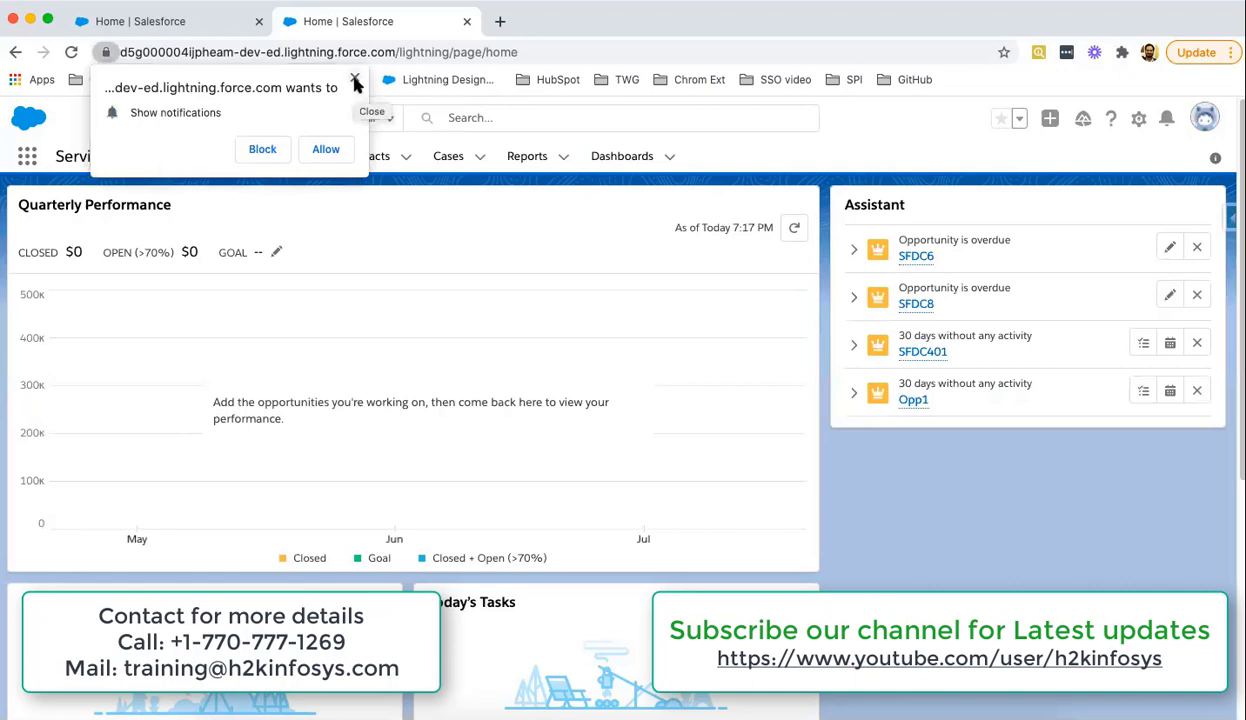
- Dismiss the browser notification prompt, then switch to the Sales app by searching 'sales'
click(354, 78)
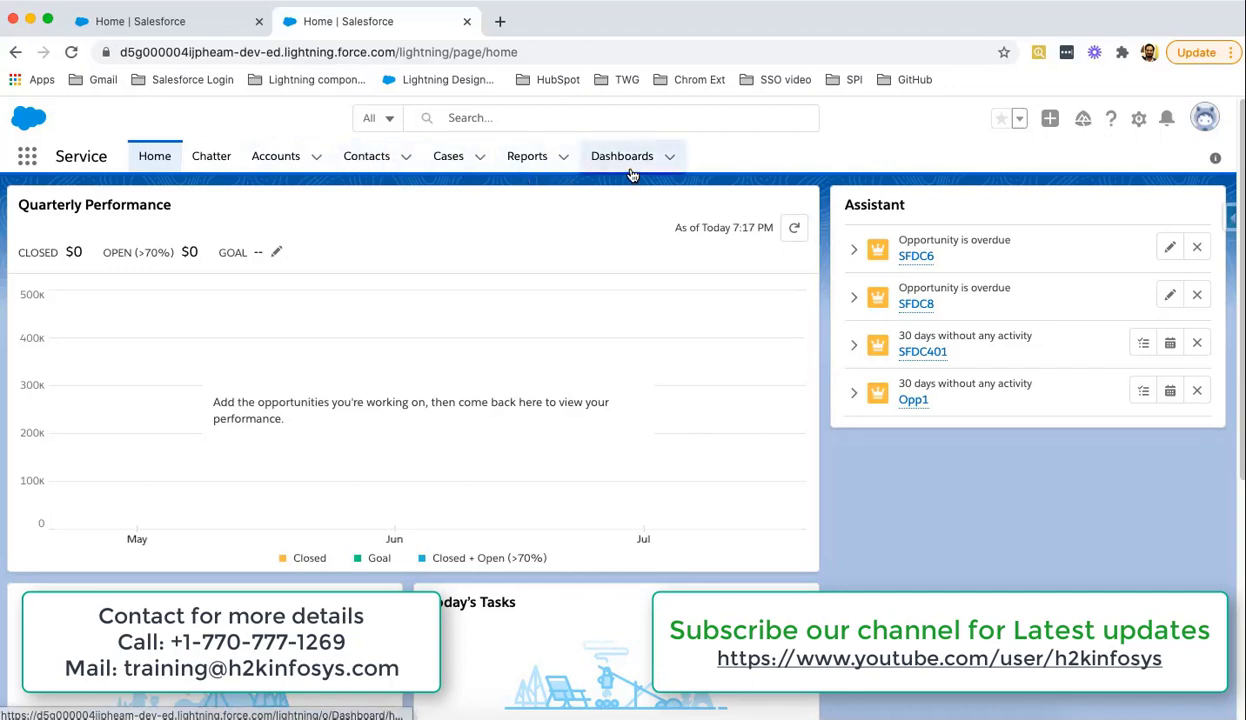
click(27, 158)
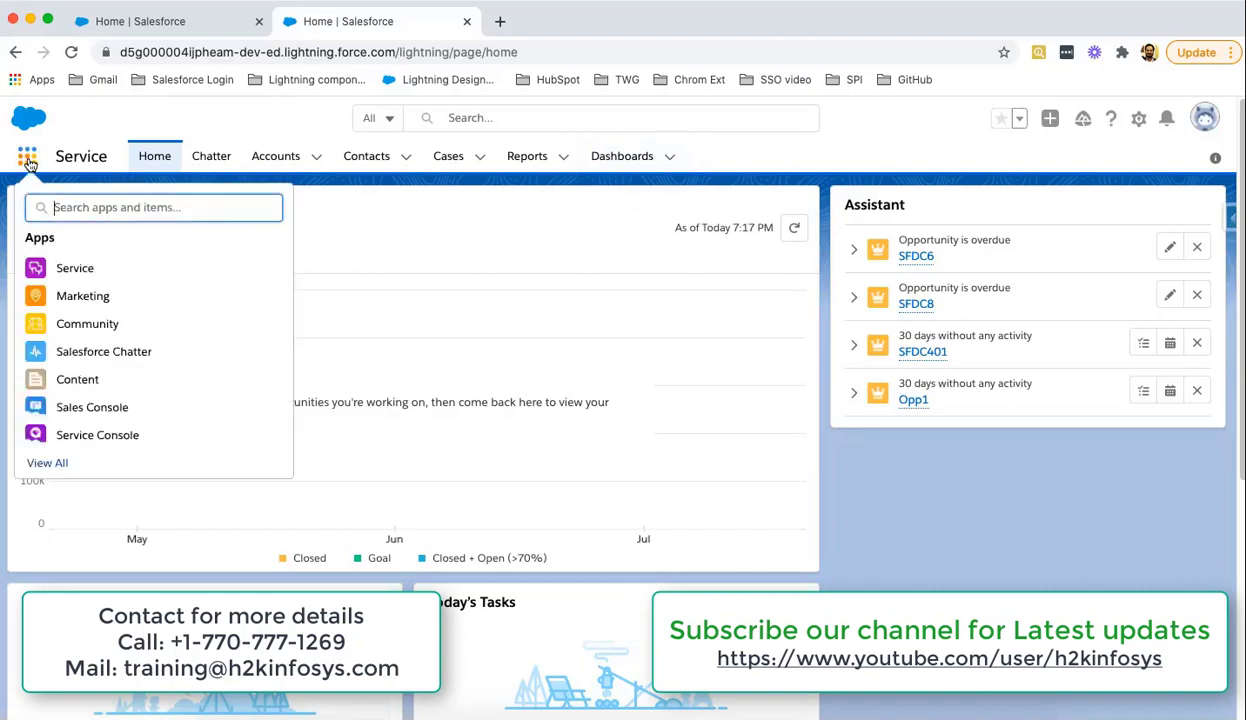
text(sales)
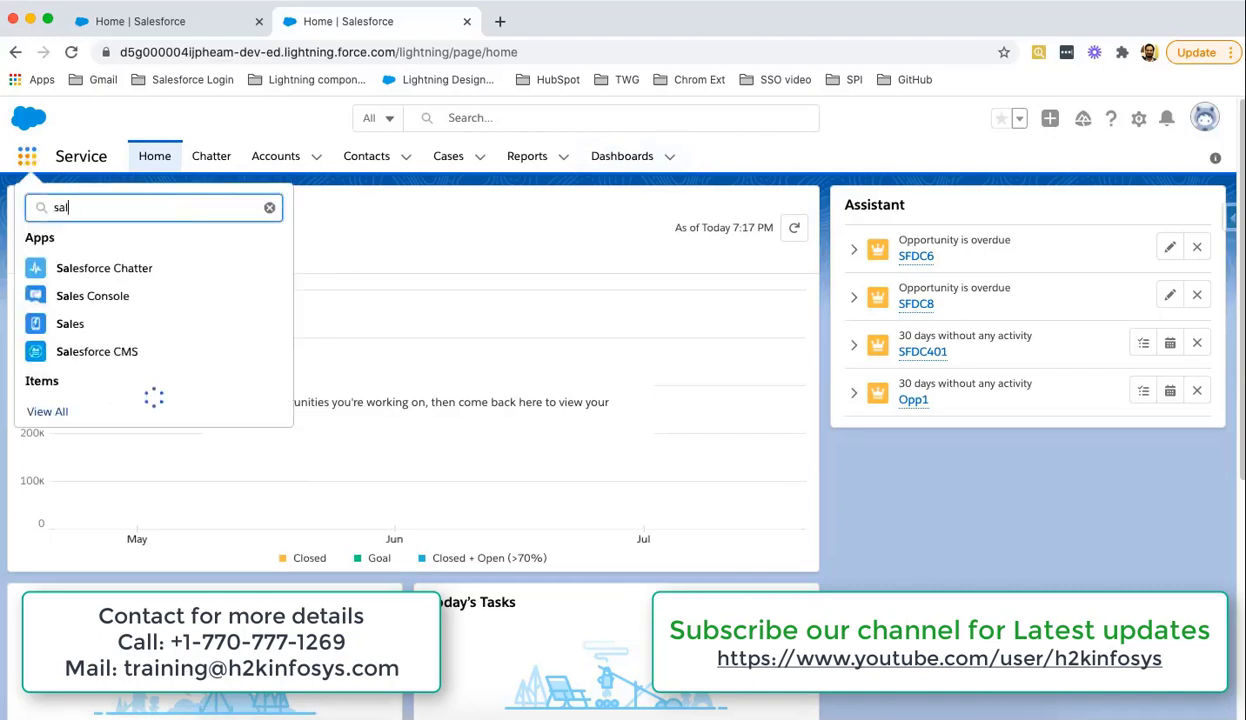
click(70, 325)
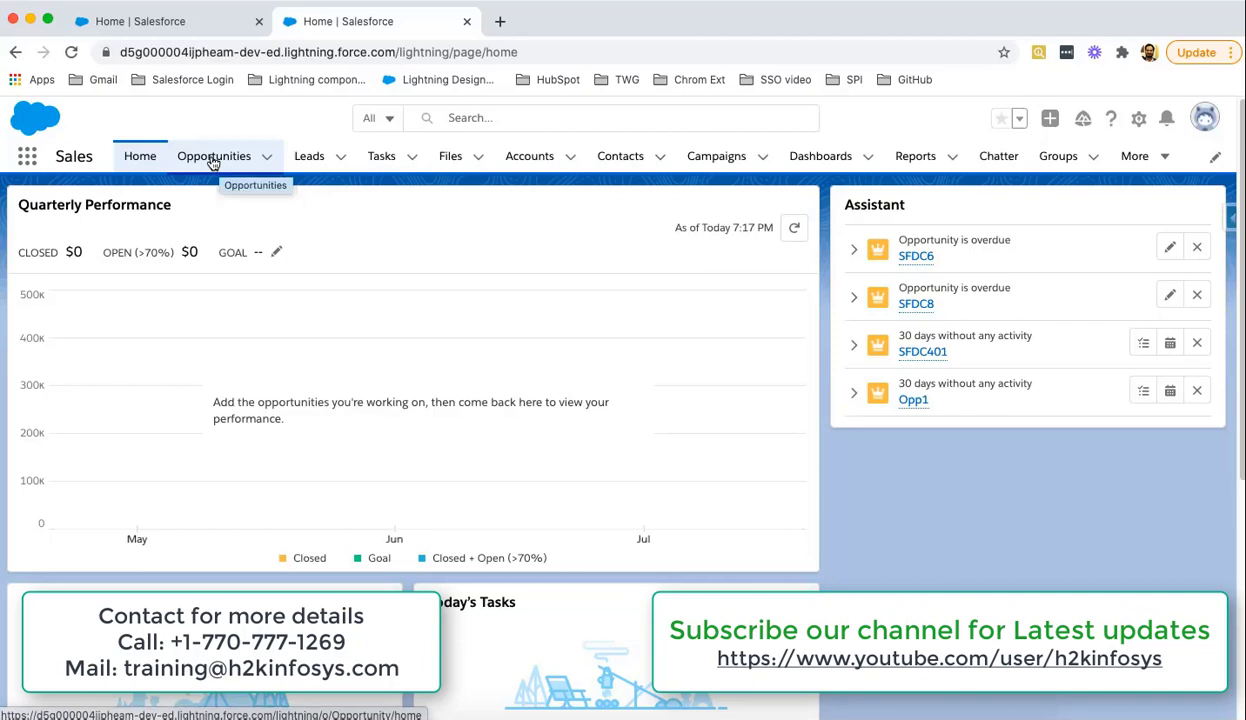
- Show the All Opportunities list view on the Opportunities tab
click(213, 157)
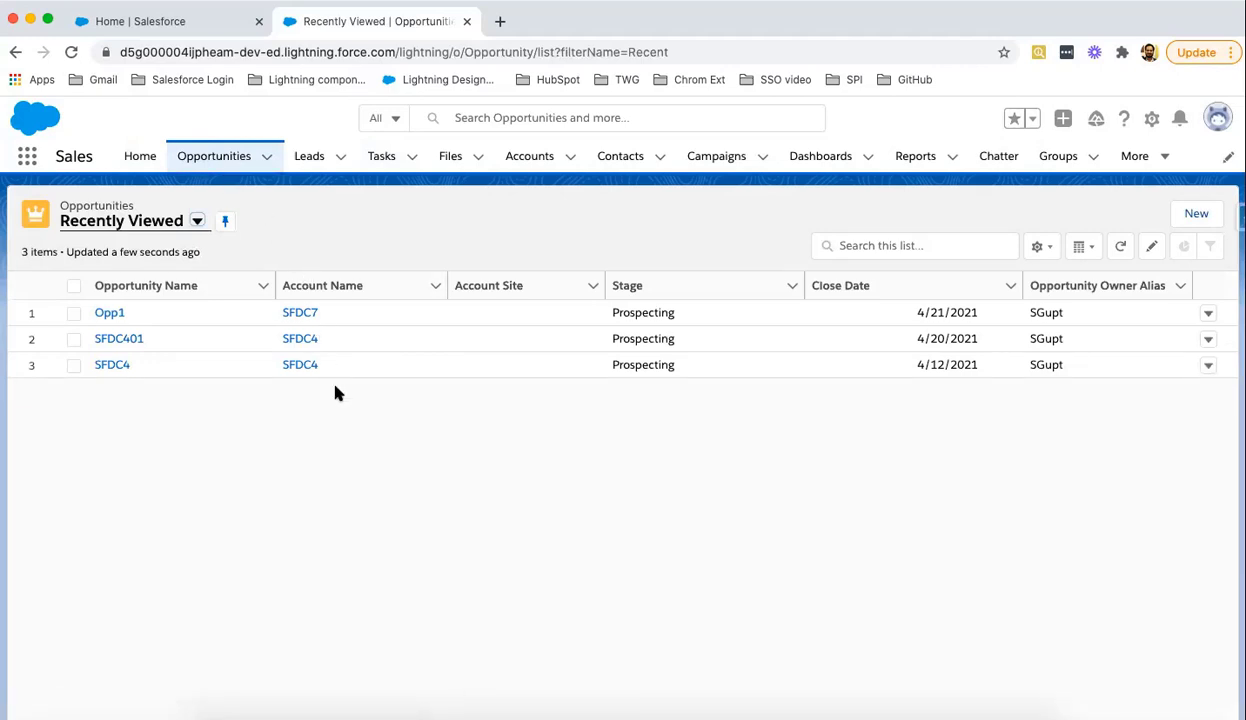
click(198, 224)
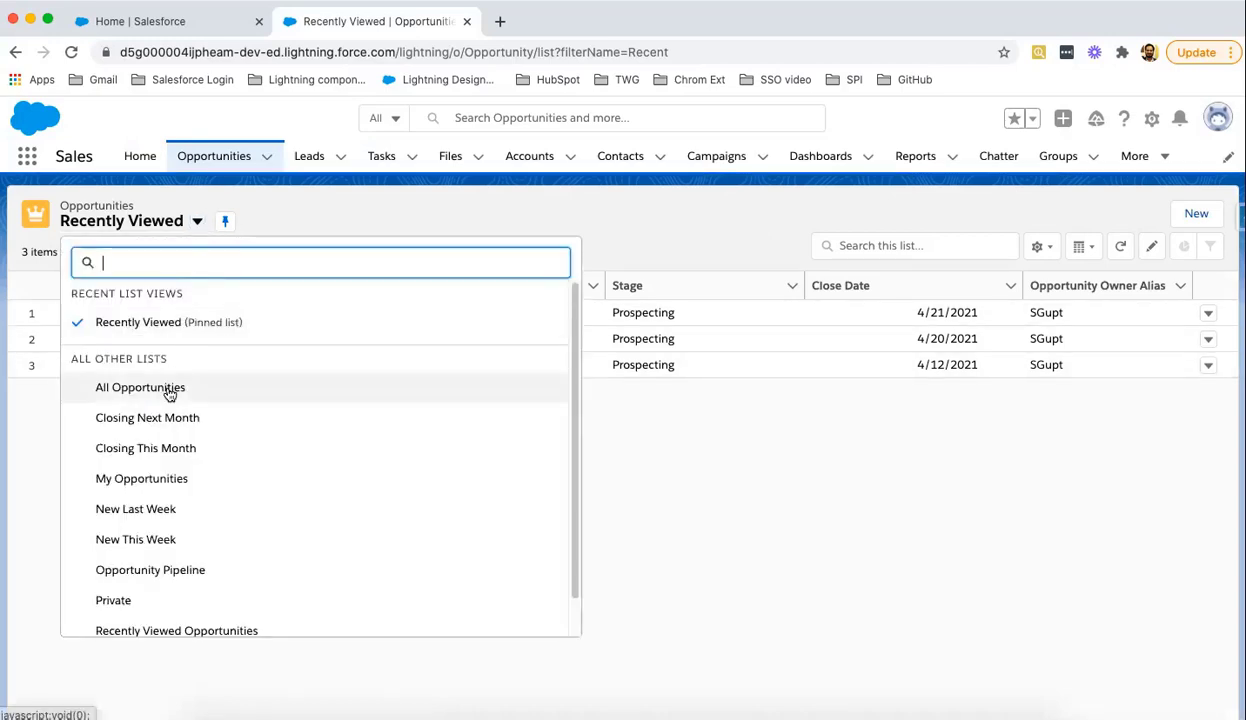
click(168, 392)
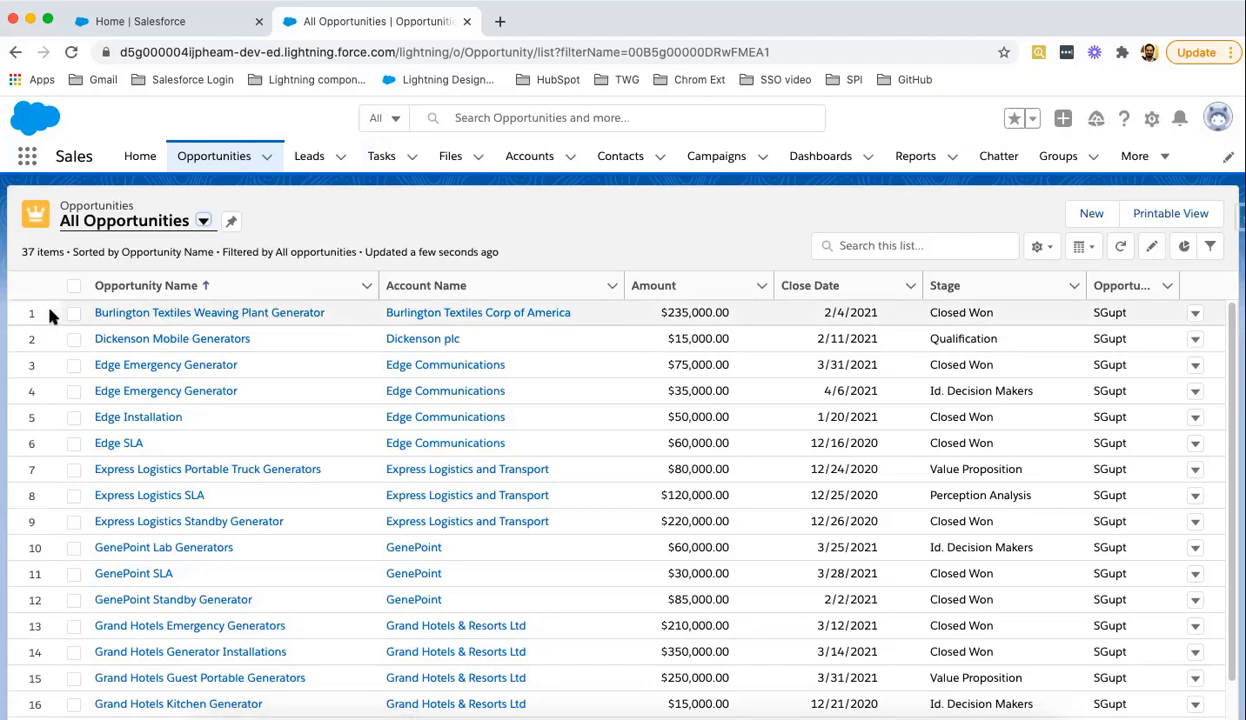
- Open Burlington Textiles Weaving Plant Generator and scroll through its Details fields
click(180, 316)
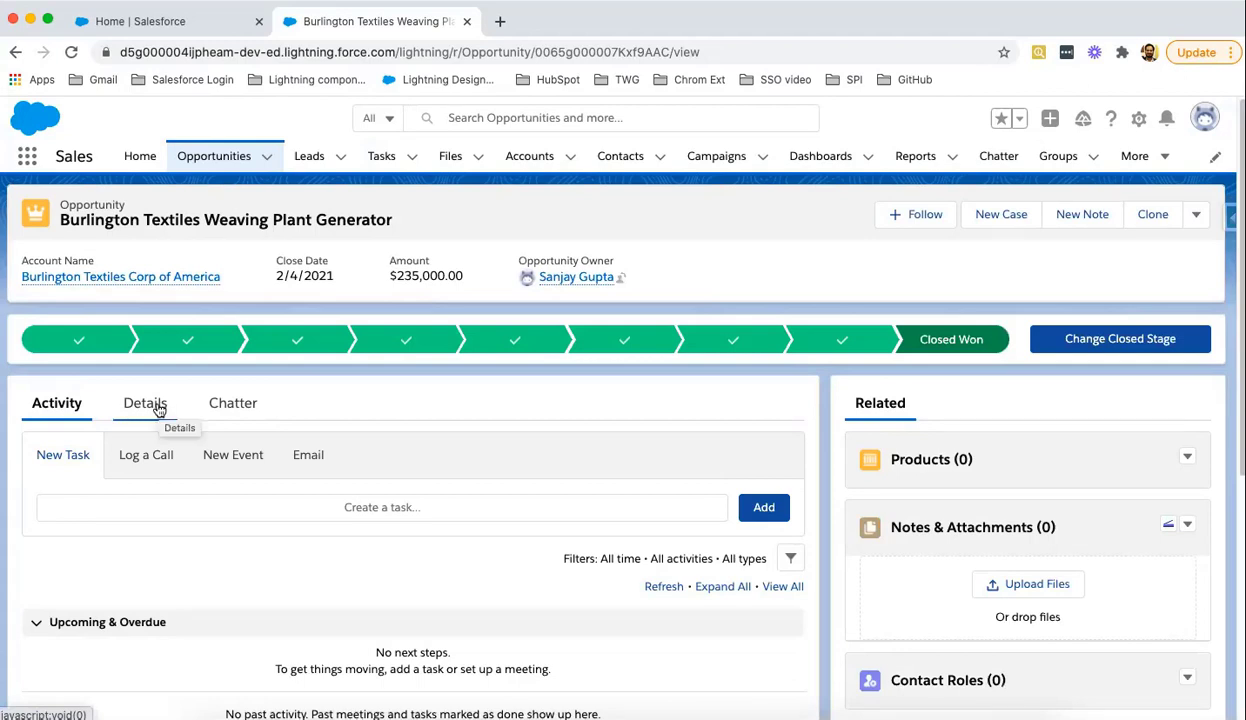
click(158, 409)
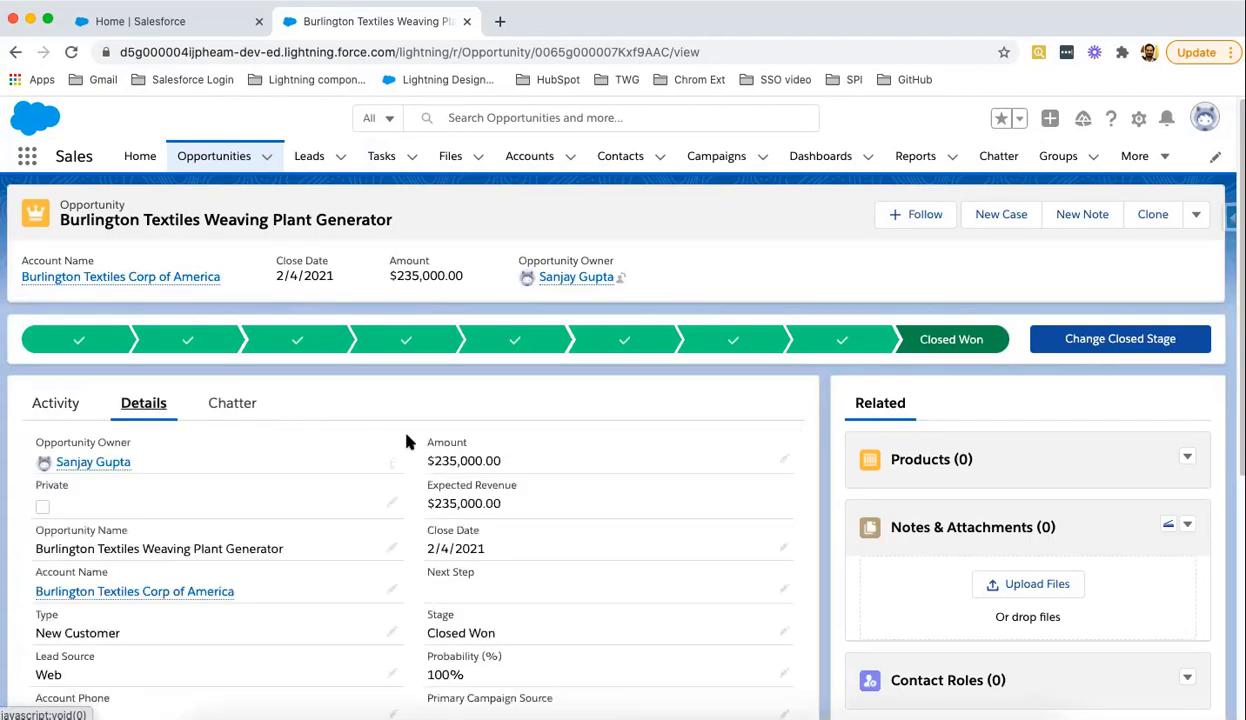
mouse_move(600, 460)
scroll(570, 510, down, 1)
scroll(570, 510, down, 2)
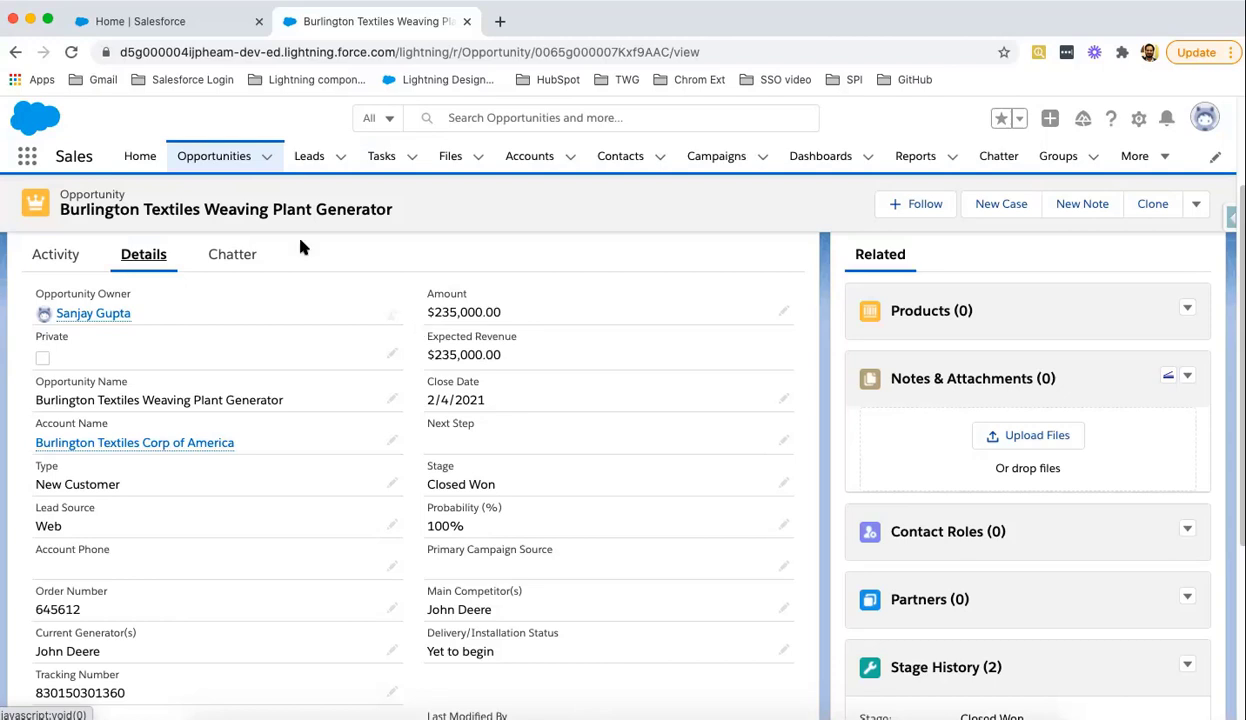
- Create opportunity 'Opp Test 1', close date 4/30/2021, stage Prospecting, using Save & New
click(214, 160)
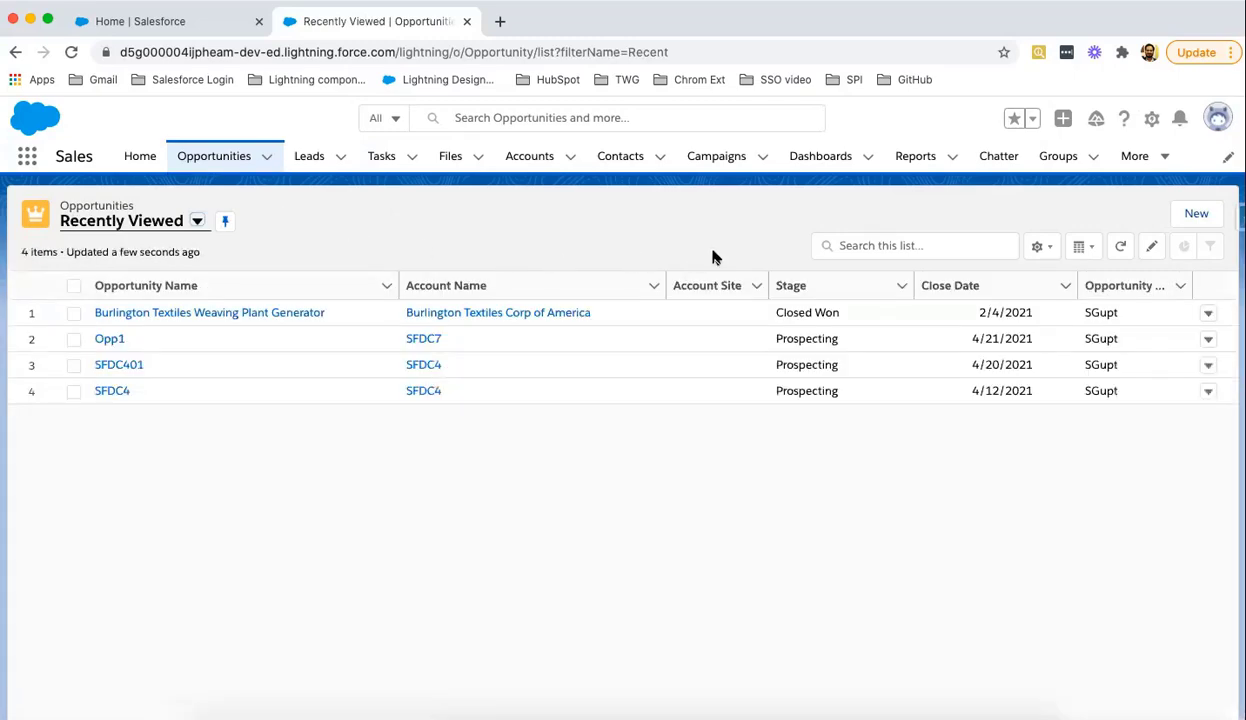
click(1197, 218)
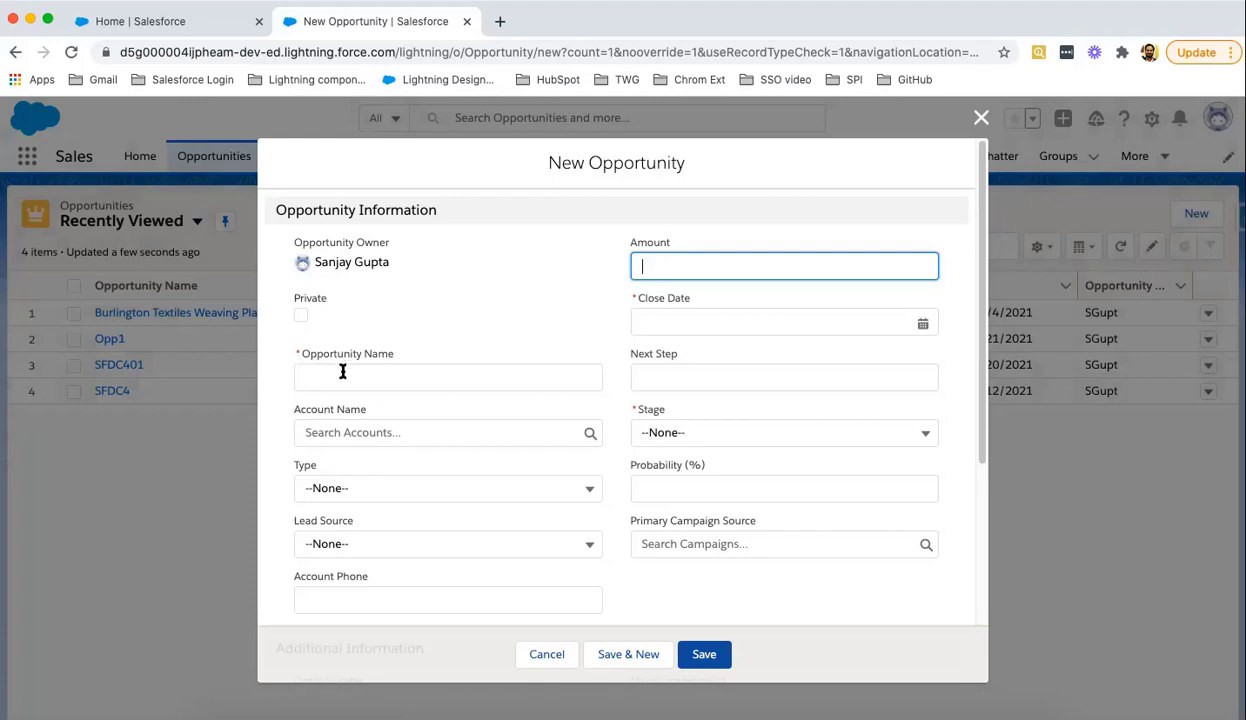
click(344, 378)
text(O)
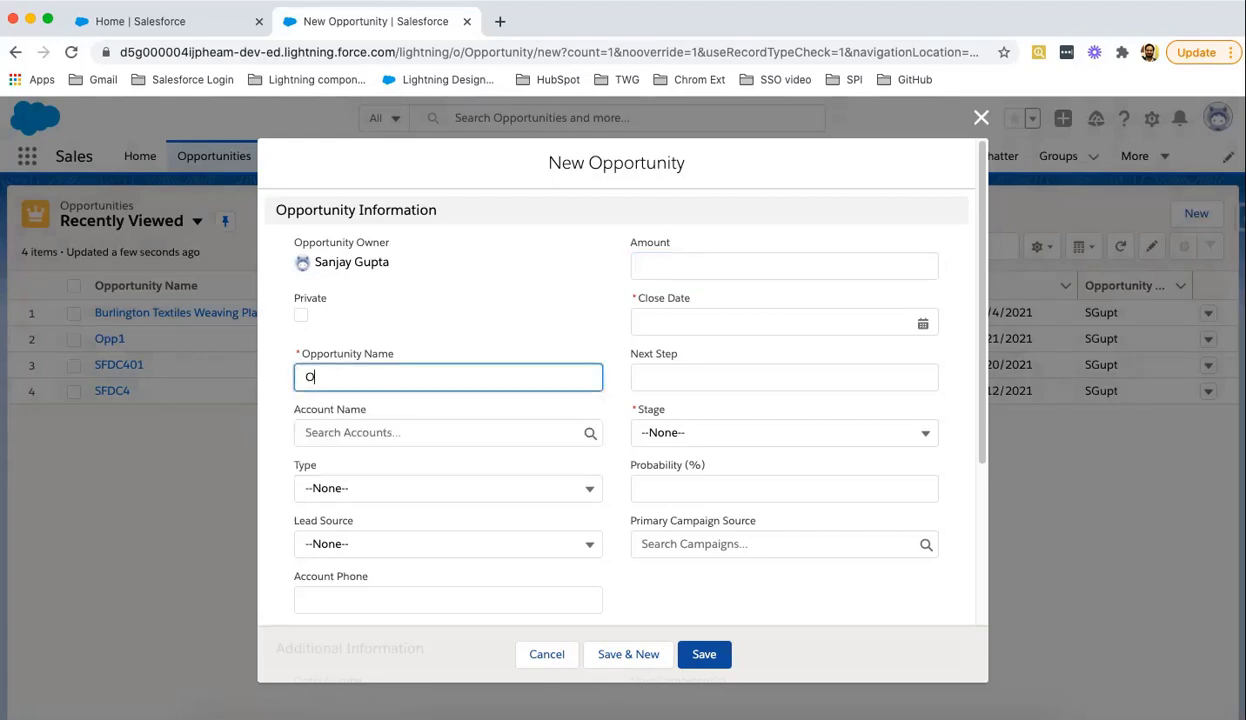
text(pp)
text( Test 1)
click(648, 325)
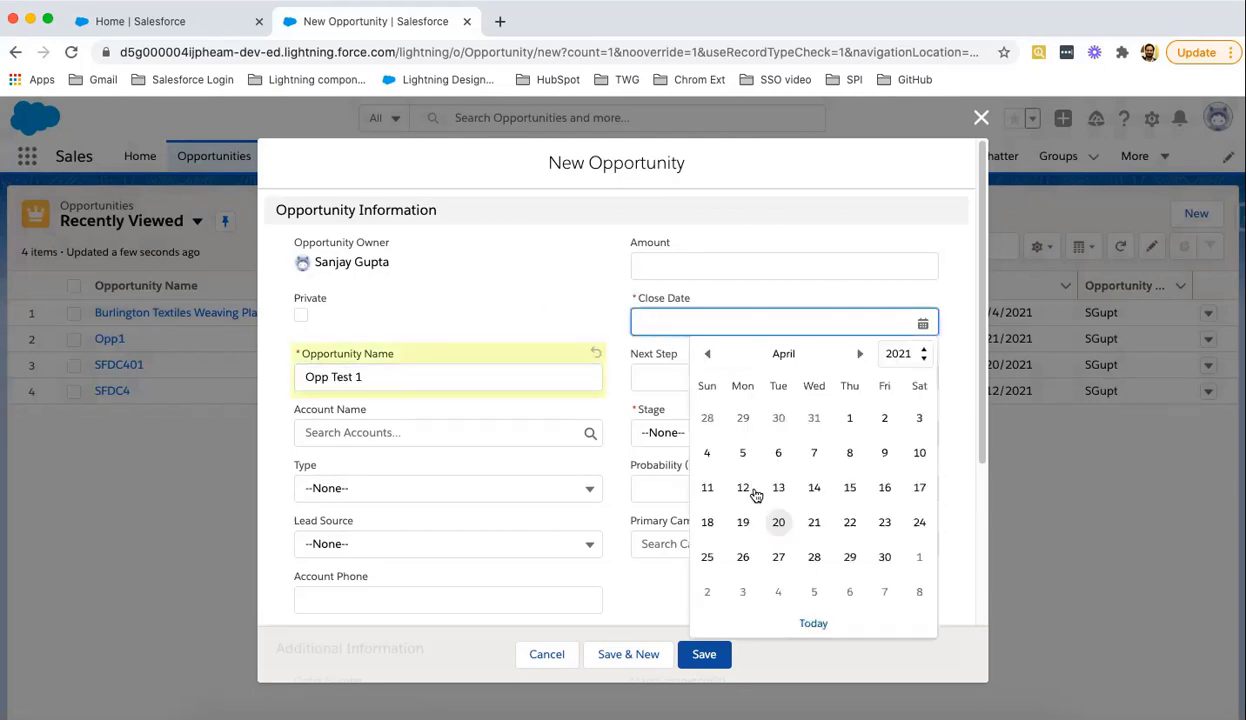
click(884, 557)
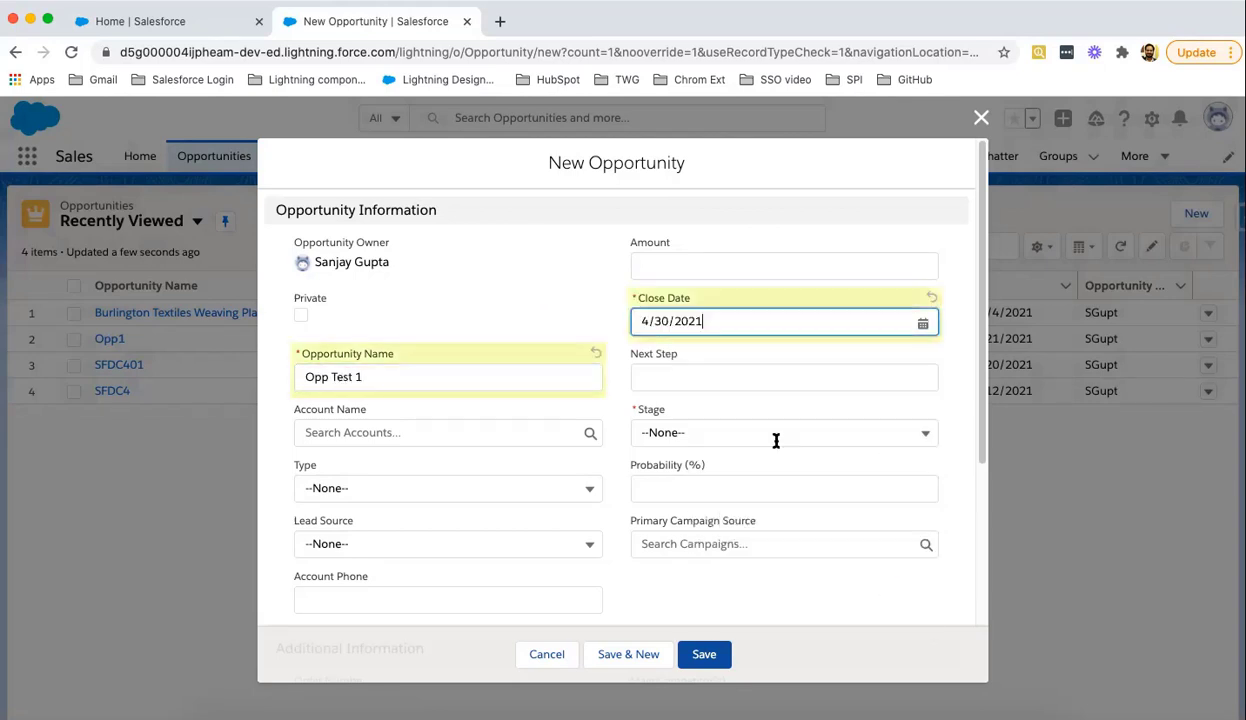
click(666, 430)
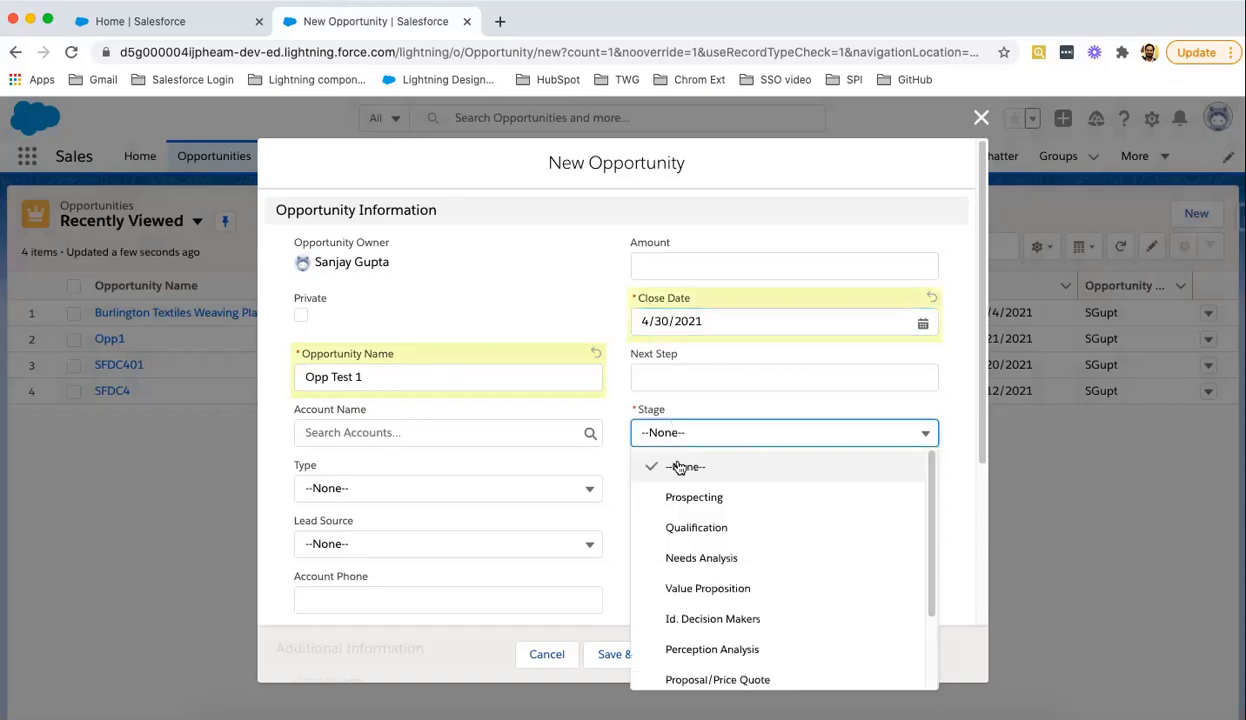
click(686, 495)
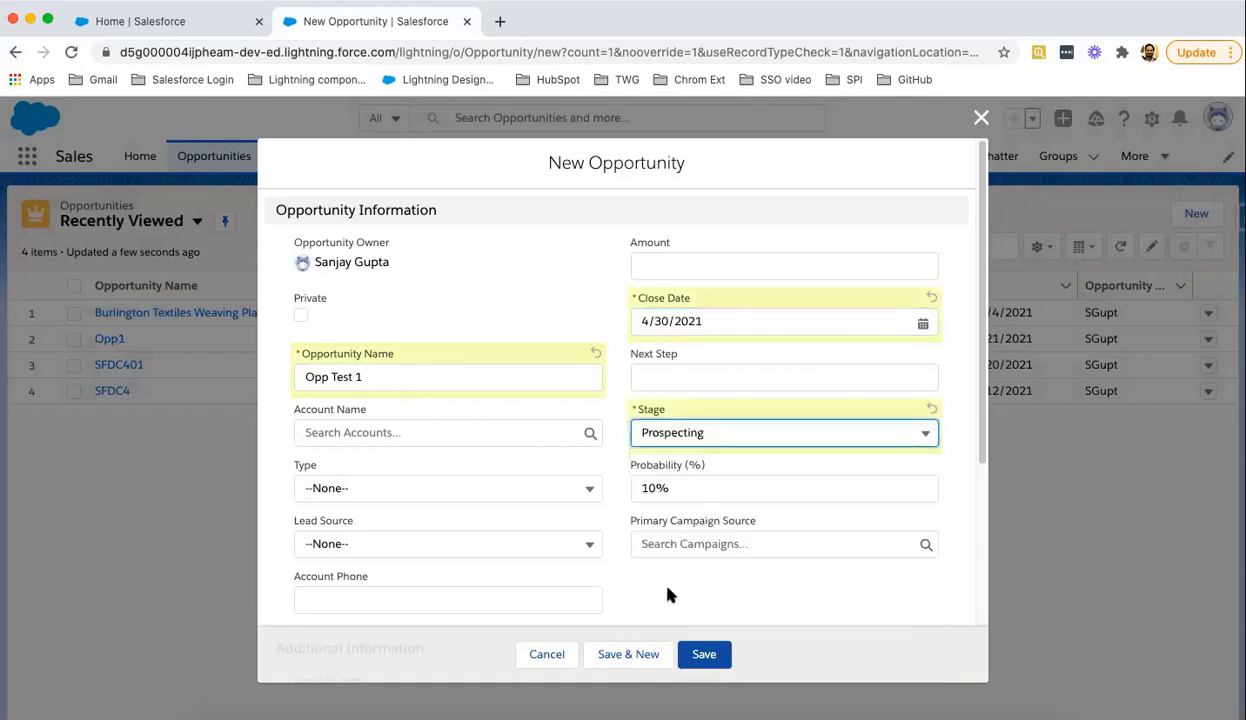
click(596, 658)
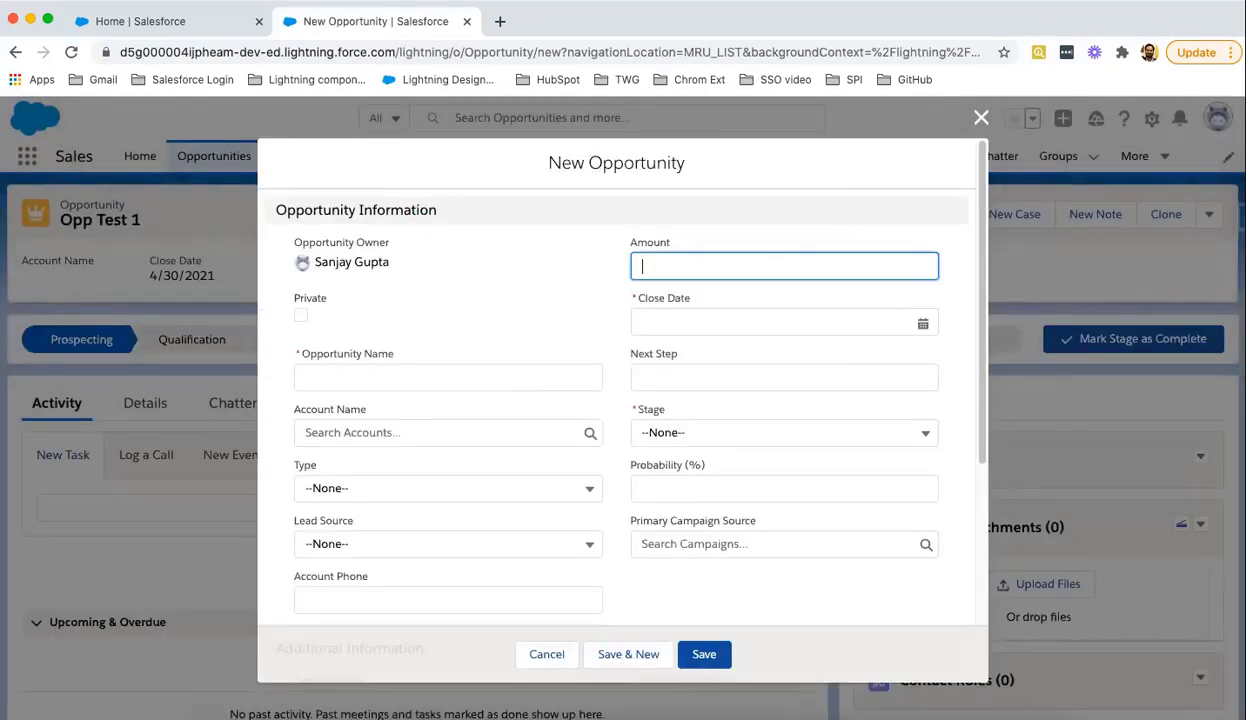
click(980, 118)
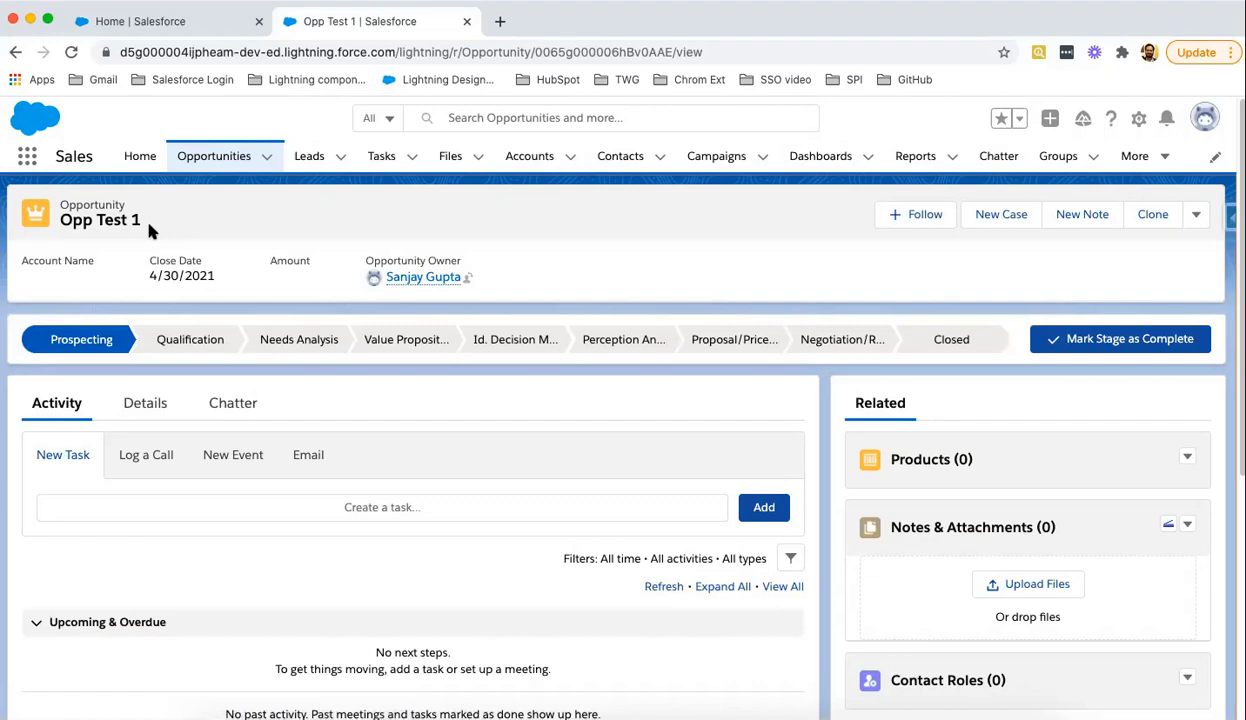
click(150, 405)
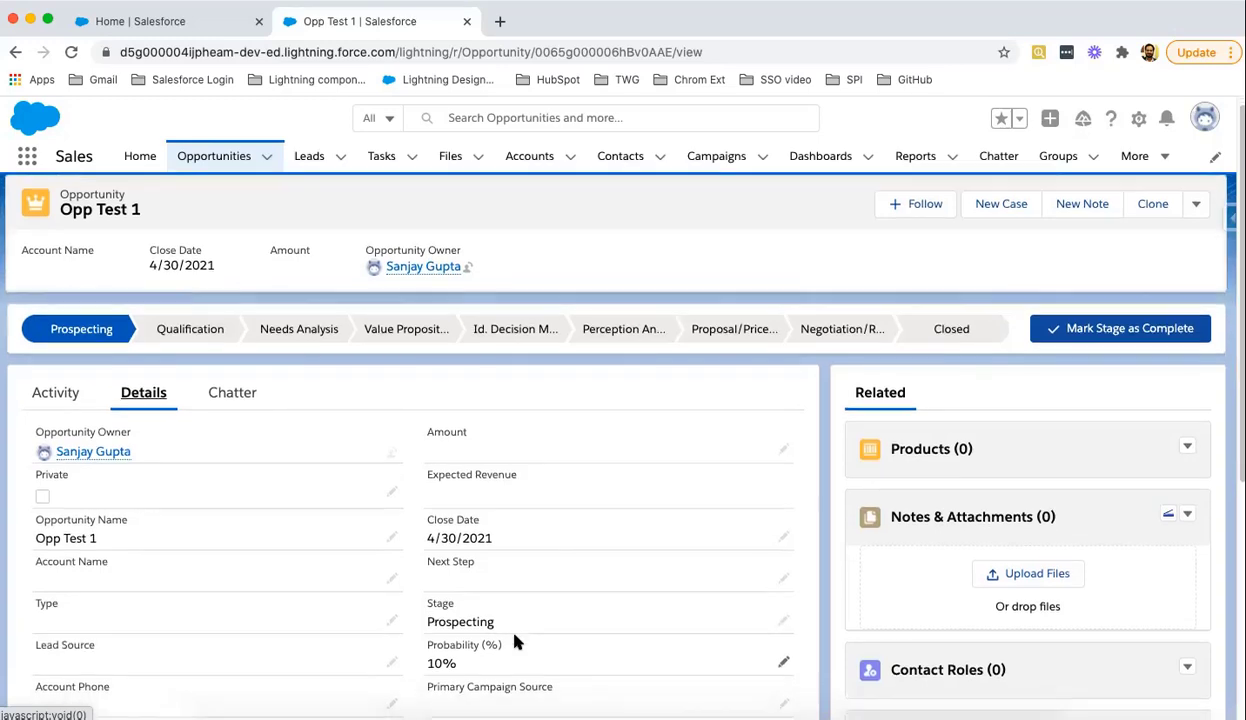
scroll(515, 640, down, 5)
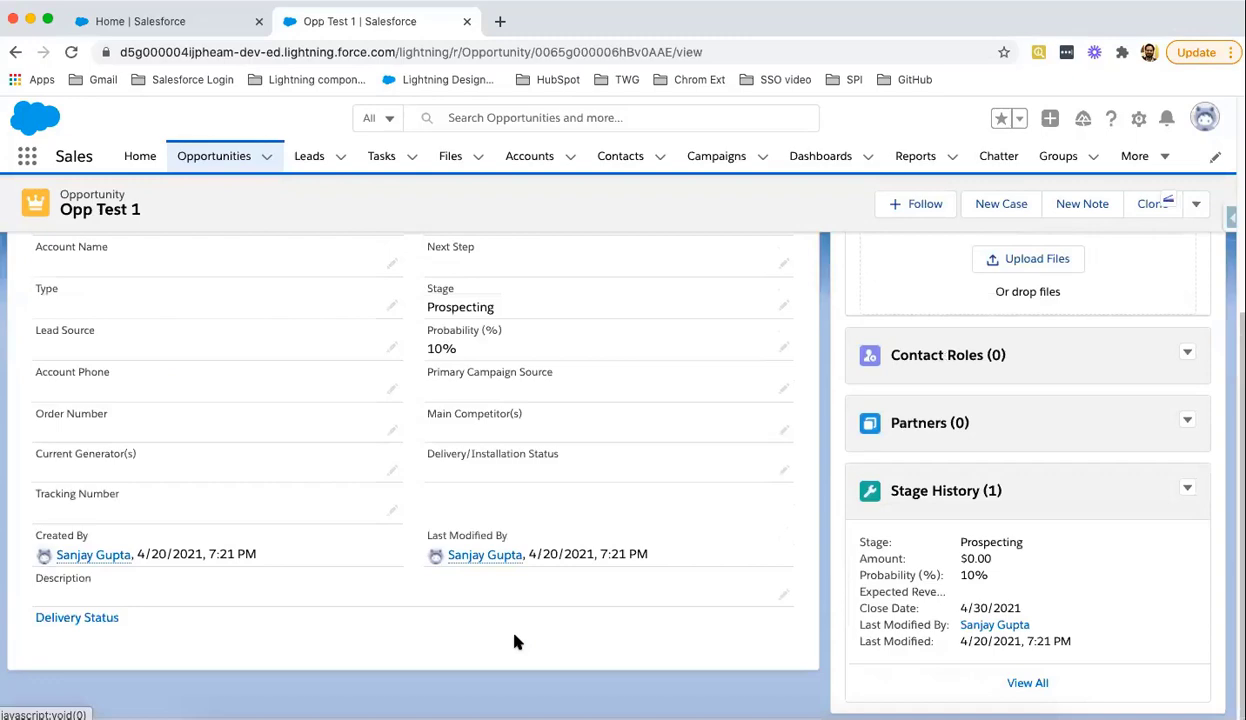
scroll(513, 638, up, 5)
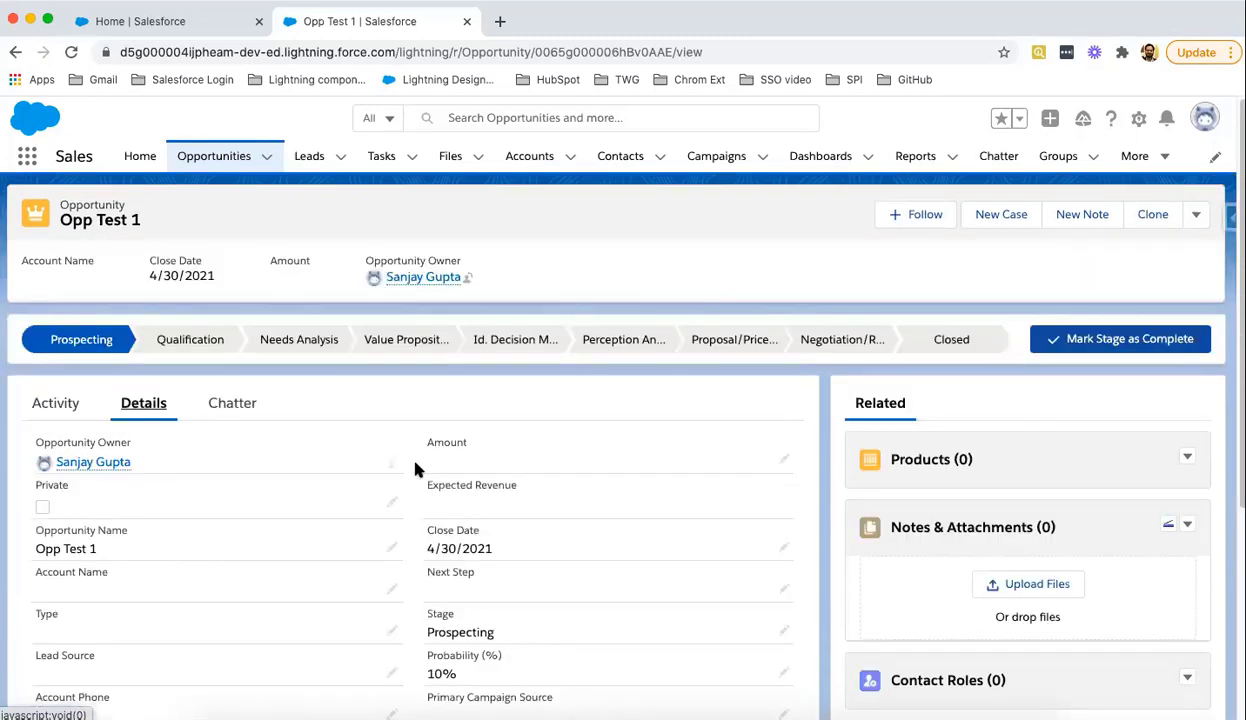
- Show the Recently Viewed opportunities and check, then close, the list view dropdown
click(213, 163)
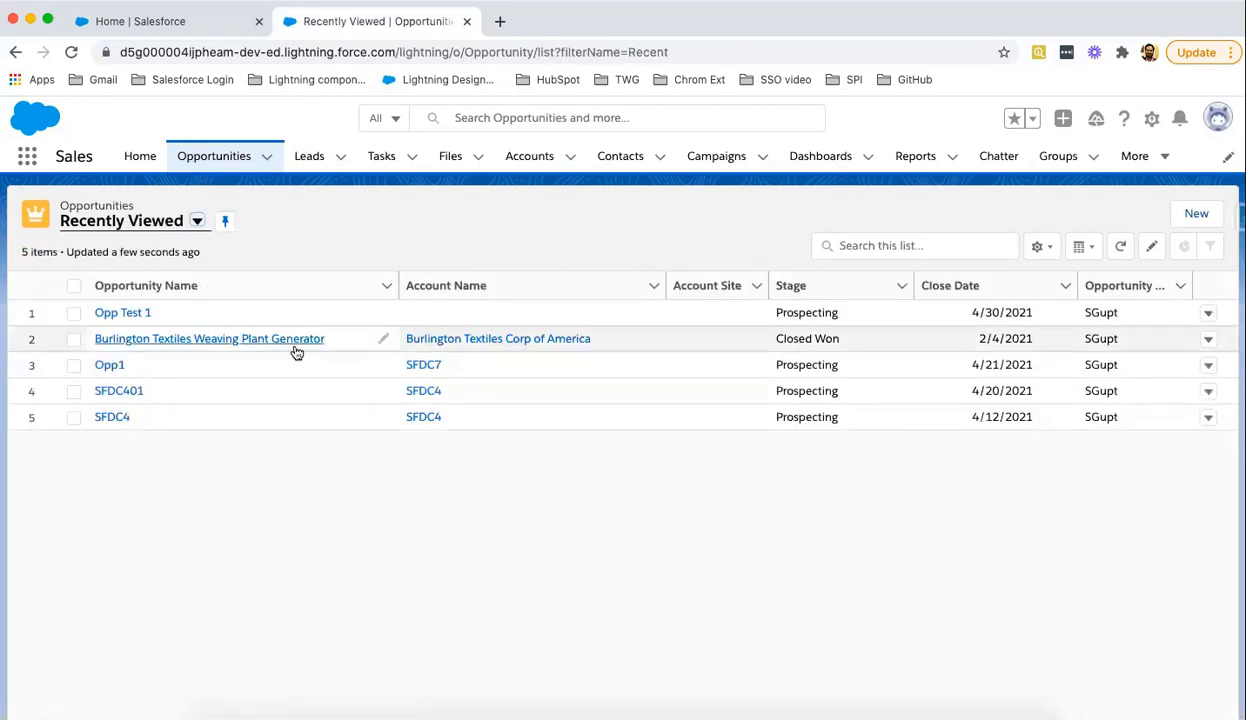
click(198, 222)
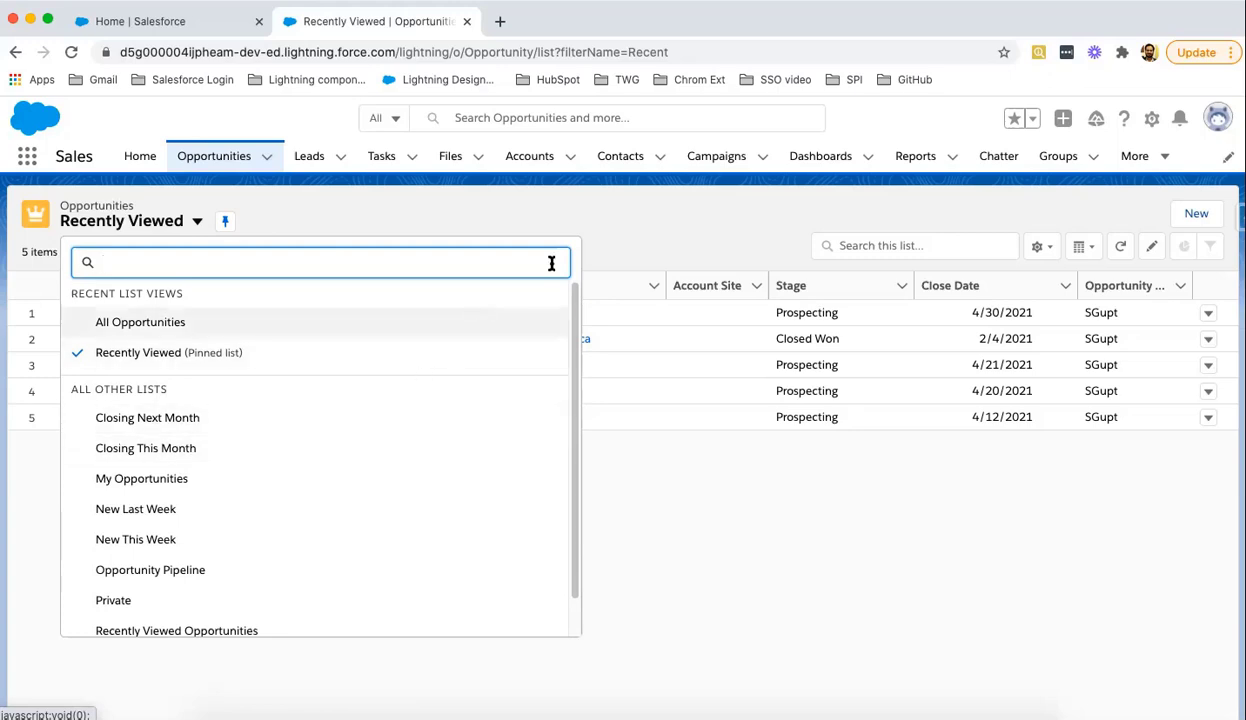
click(588, 231)
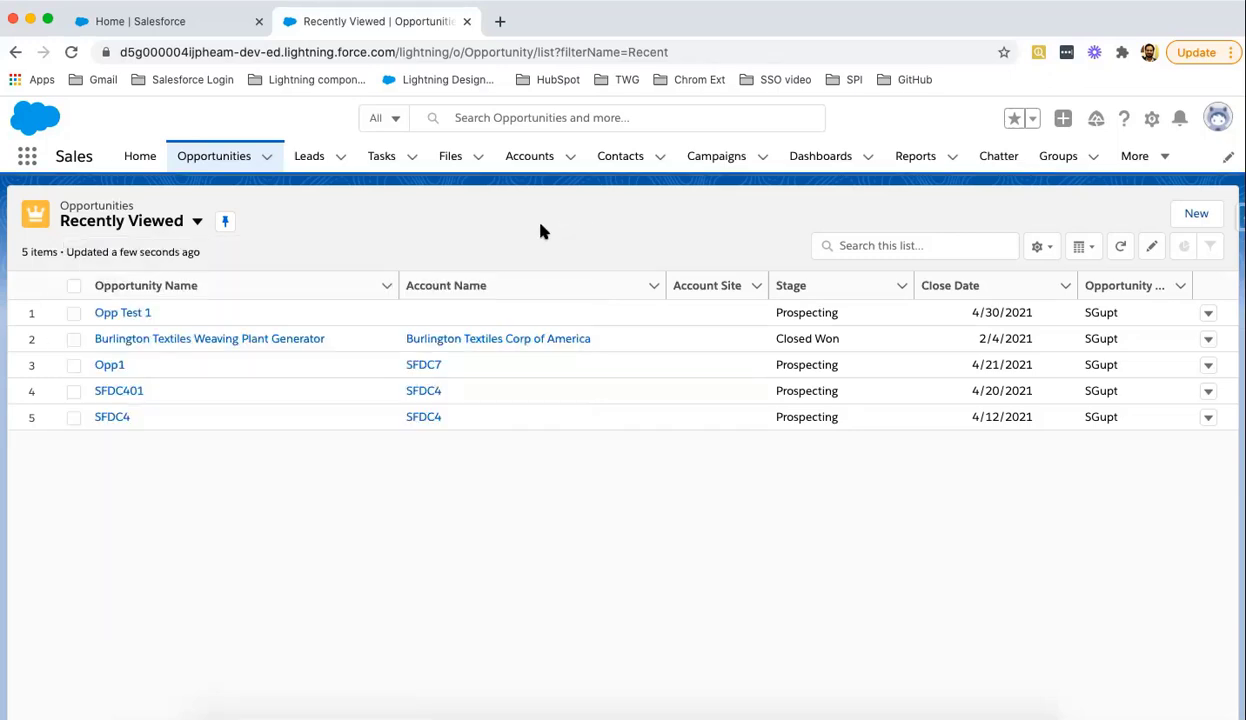
- Switch between the Setup Home and opportunities browser tabs, ending on Setup Home
click(156, 24)
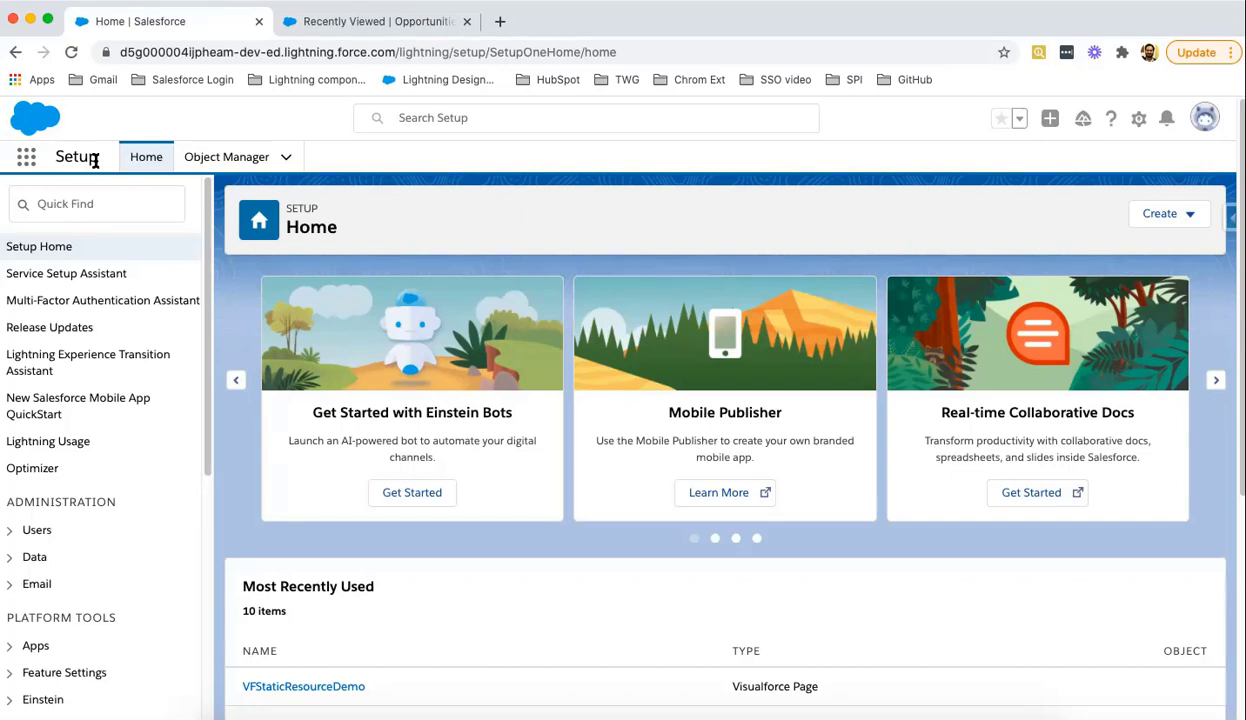
click(331, 18)
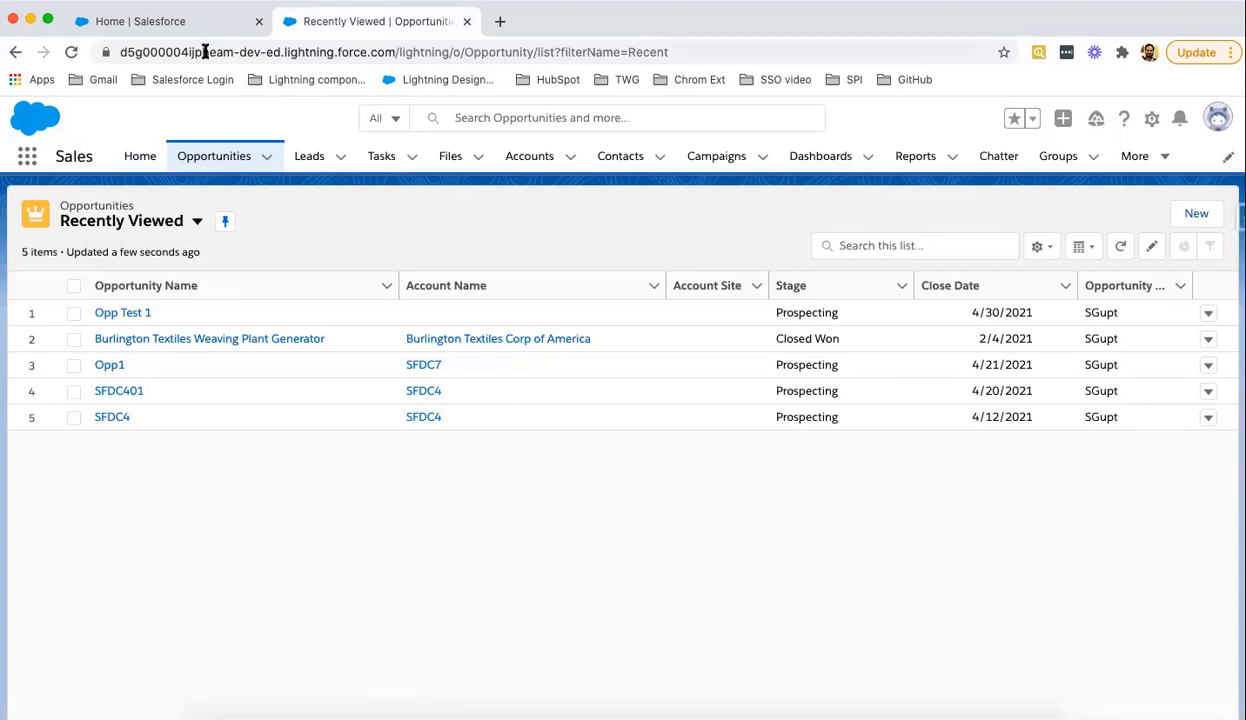
click(172, 21)
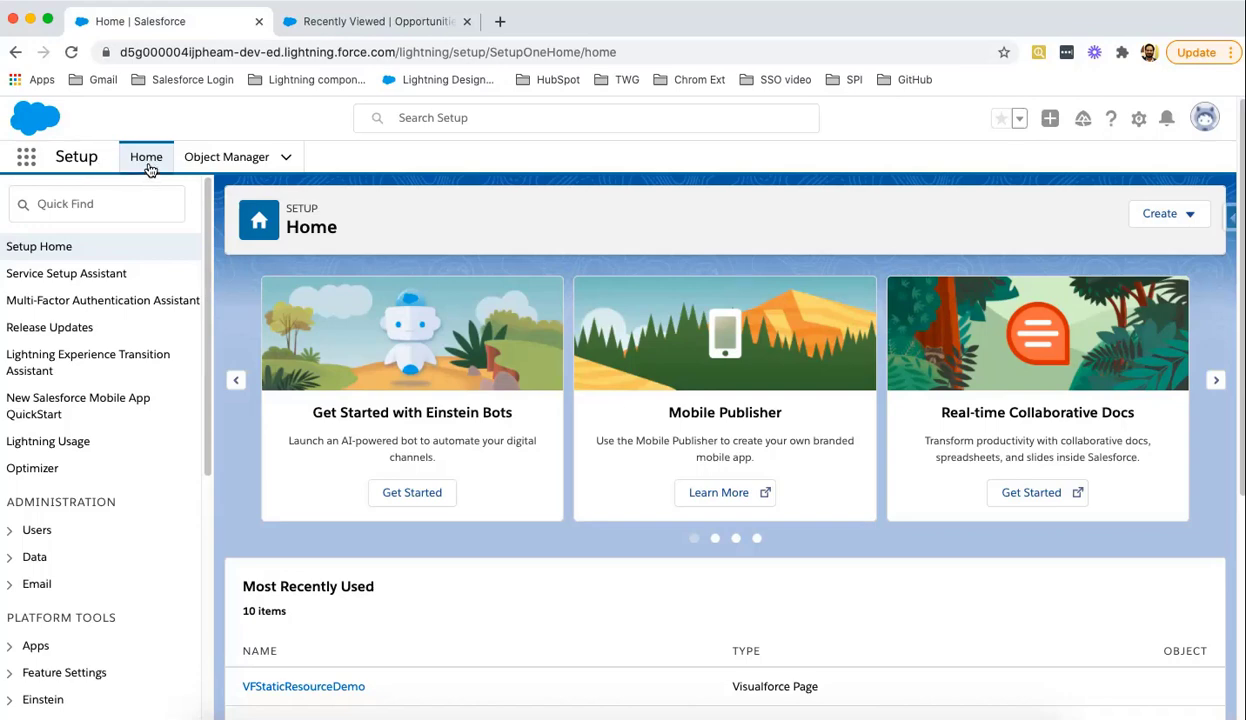
click(88, 204)
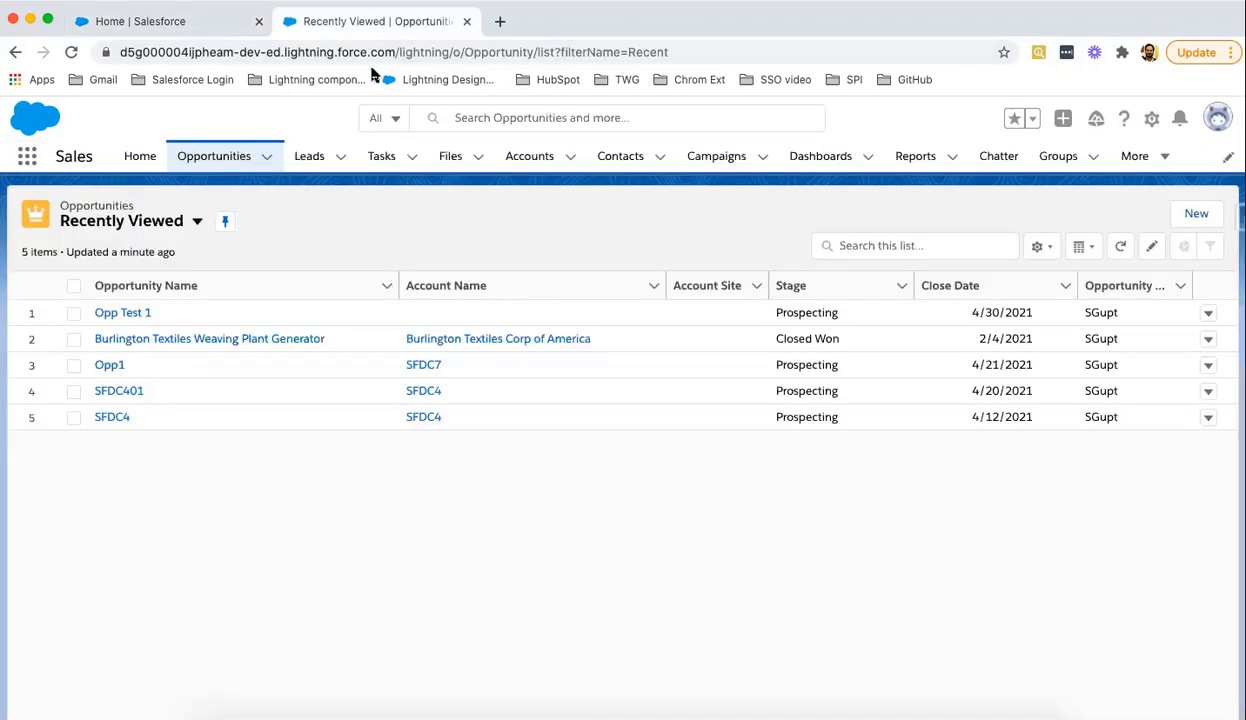
click(360, 21)
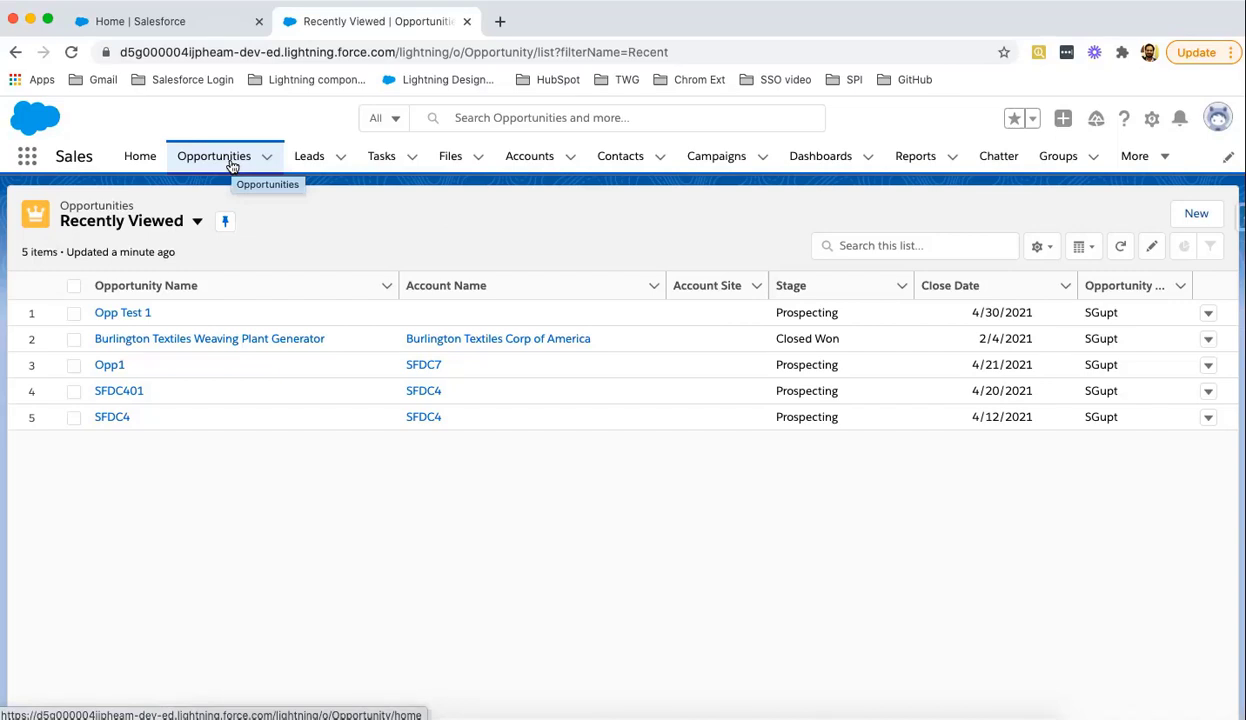
click(167, 22)
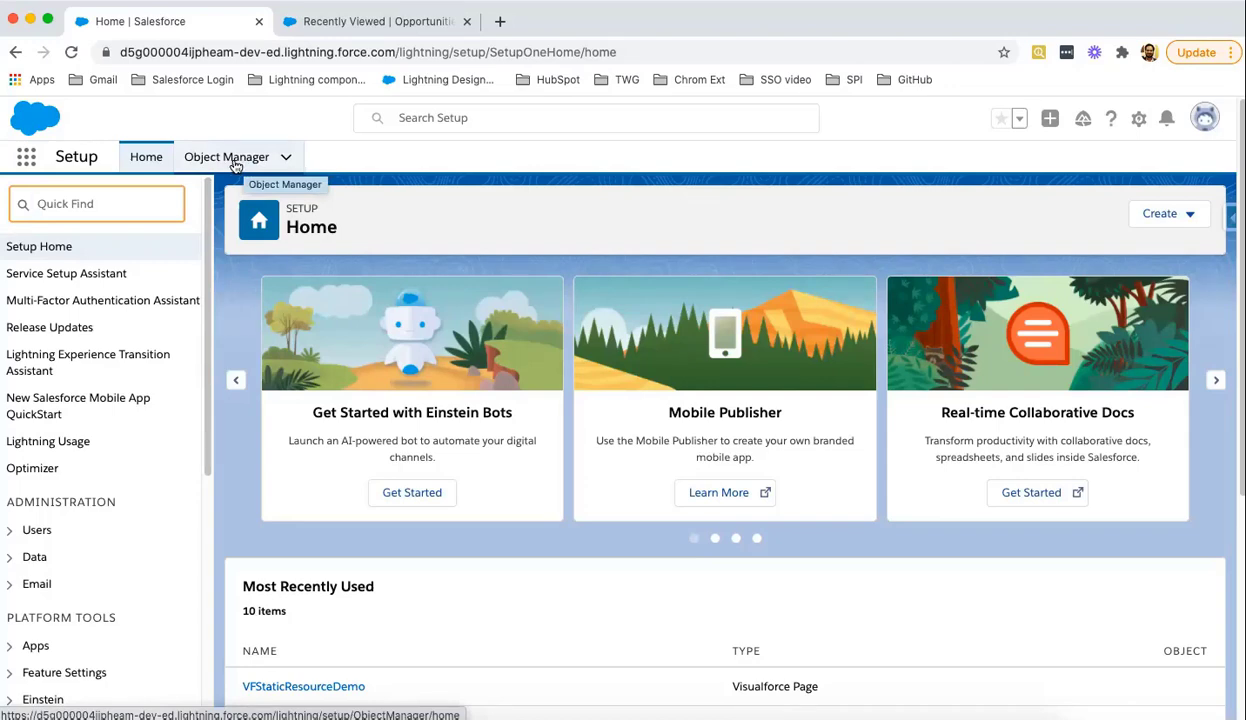
- Browse Object Manager's object list and highlight the College__c API name
click(235, 166)
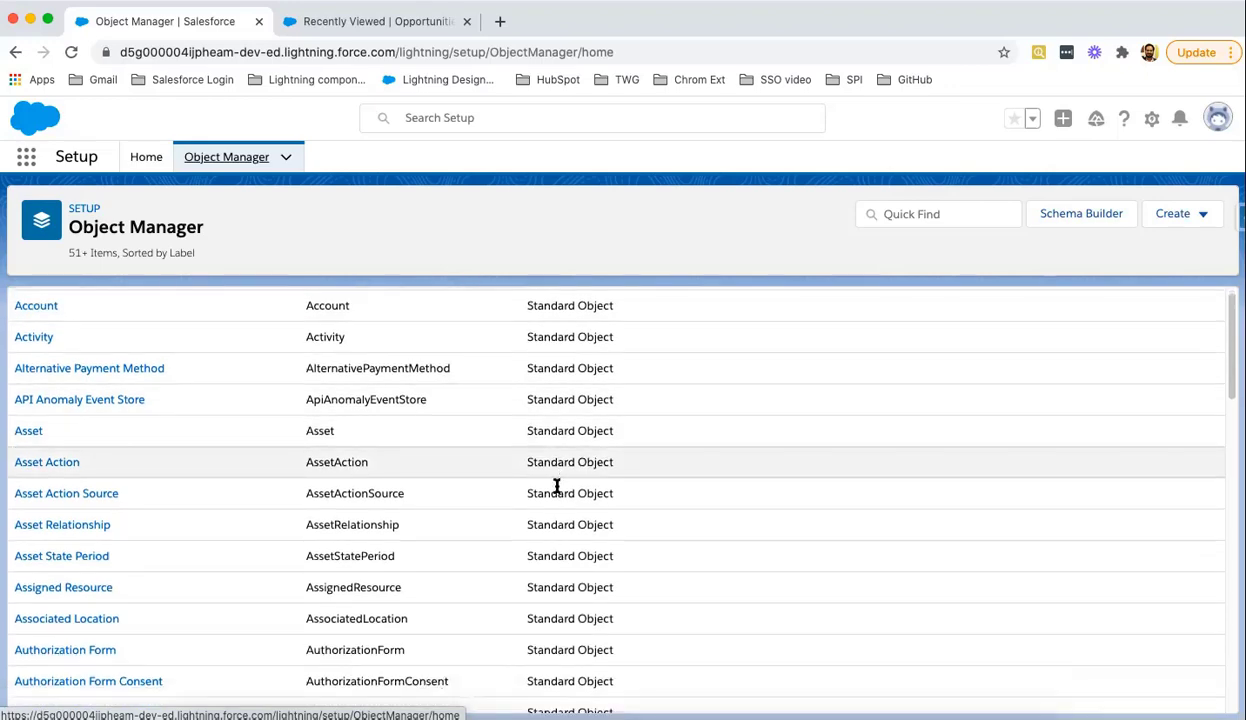
scroll(556, 482, down, 1)
scroll(556, 484, down, 8)
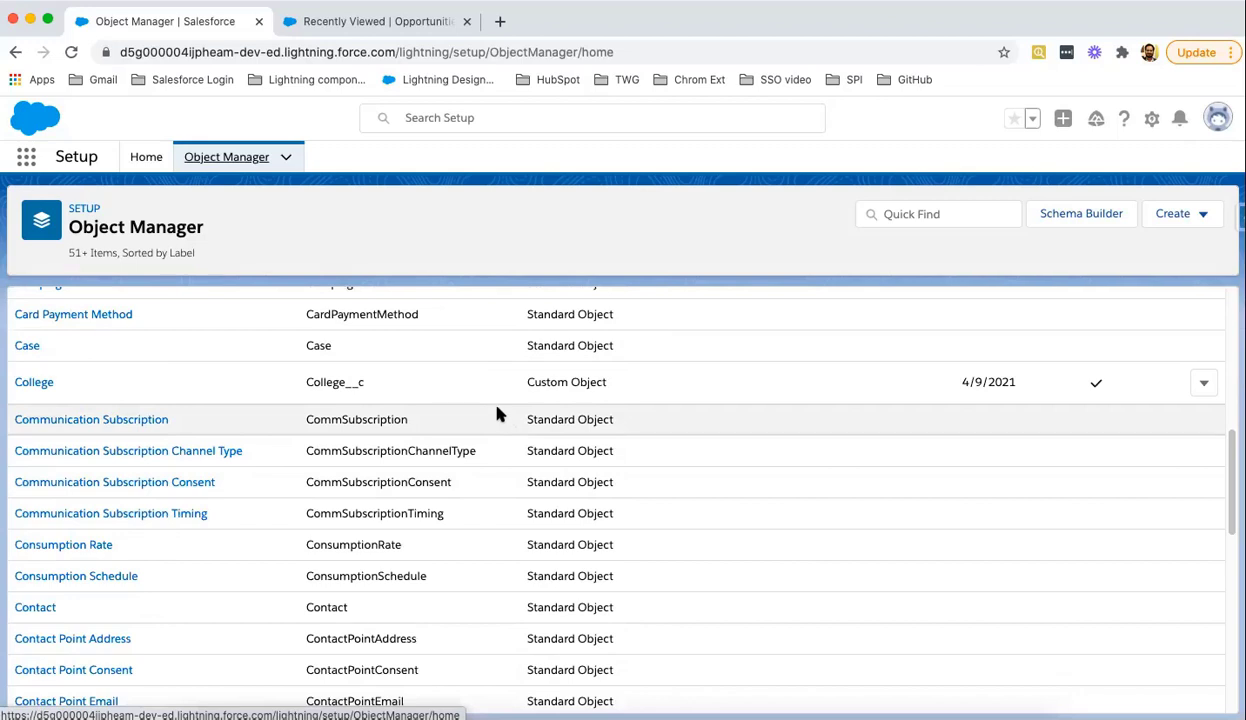
scroll(497, 412, up, 1)
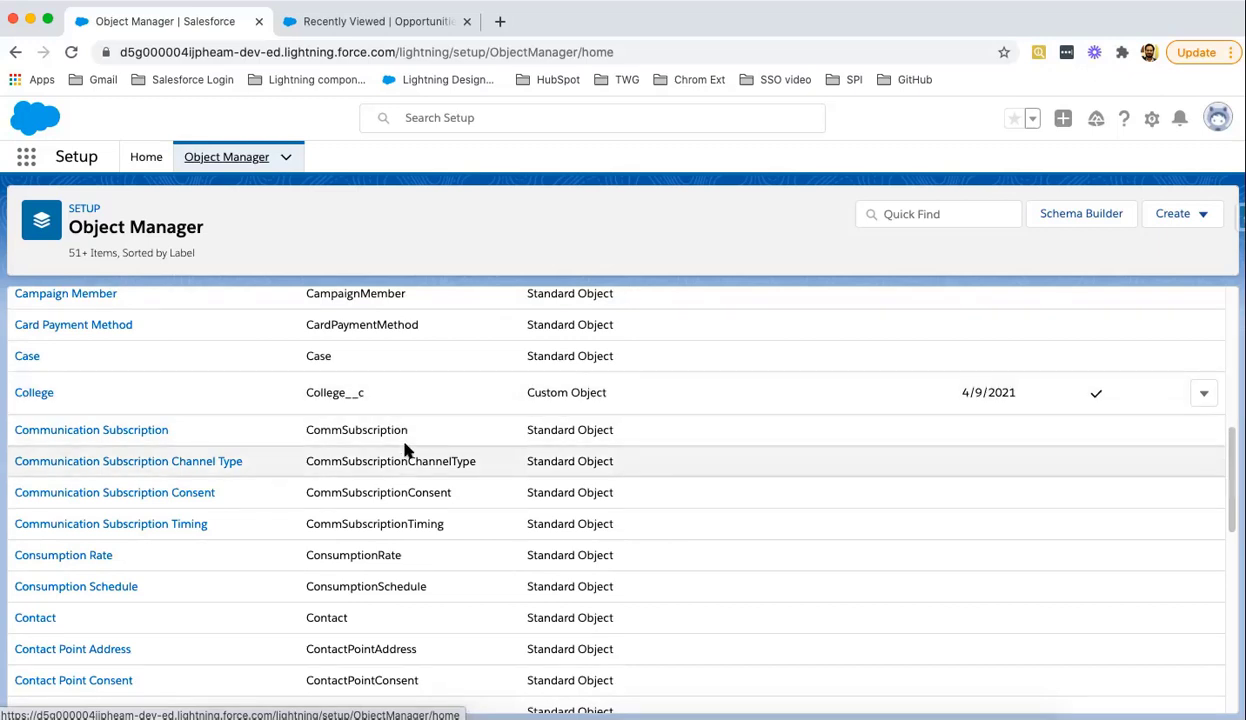
scroll(403, 448, up, 1)
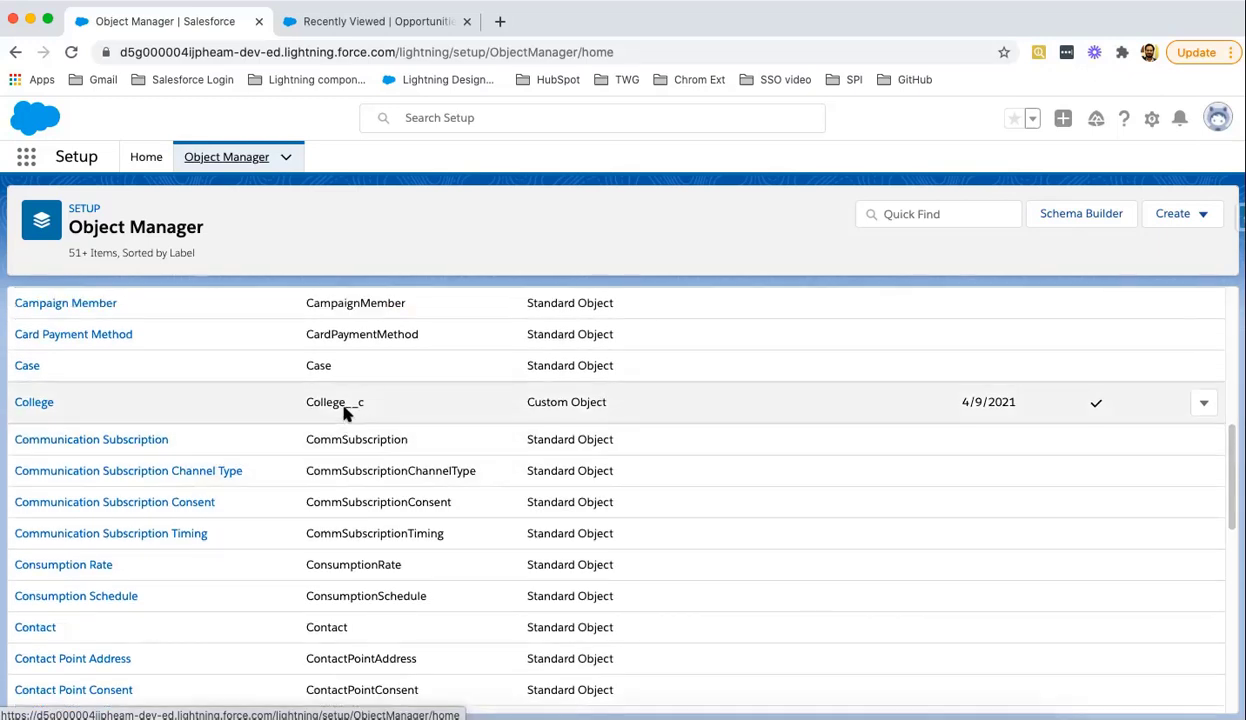
drag(345, 404, 366, 404)
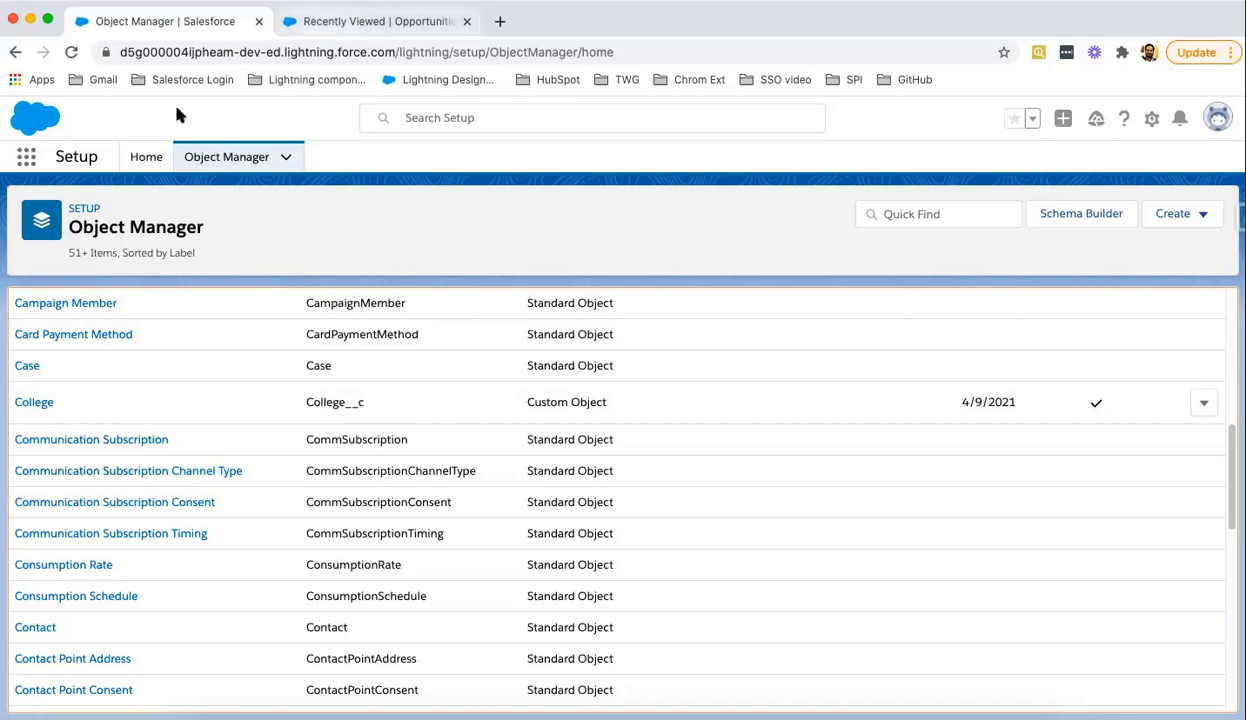
- From Setup Home, search Quick Find for 'Company in' and open Company Information
click(146, 157)
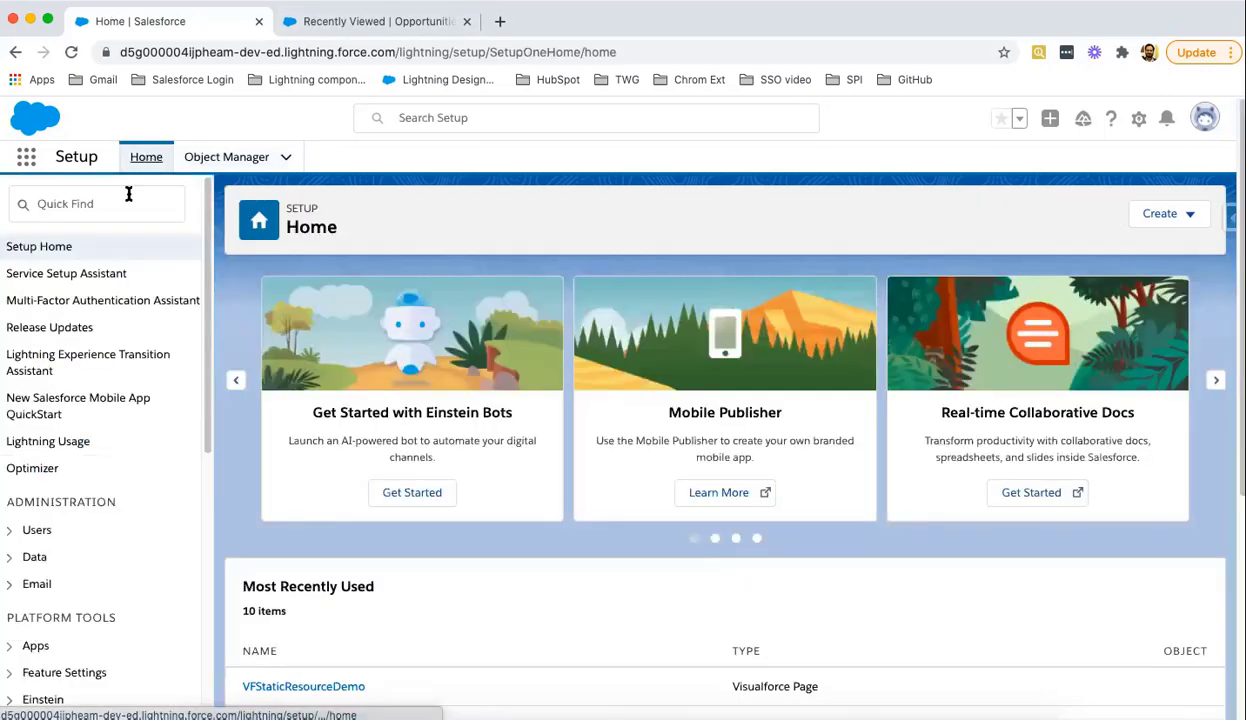
click(61, 207)
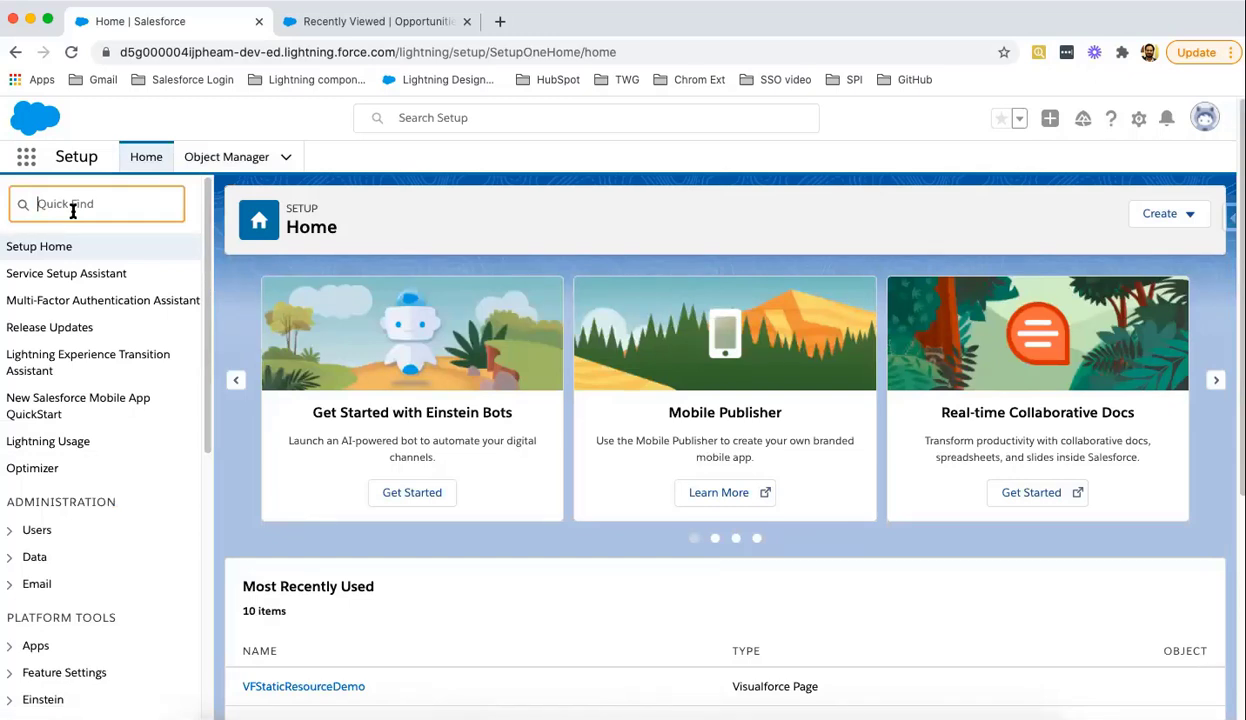
text(Company in)
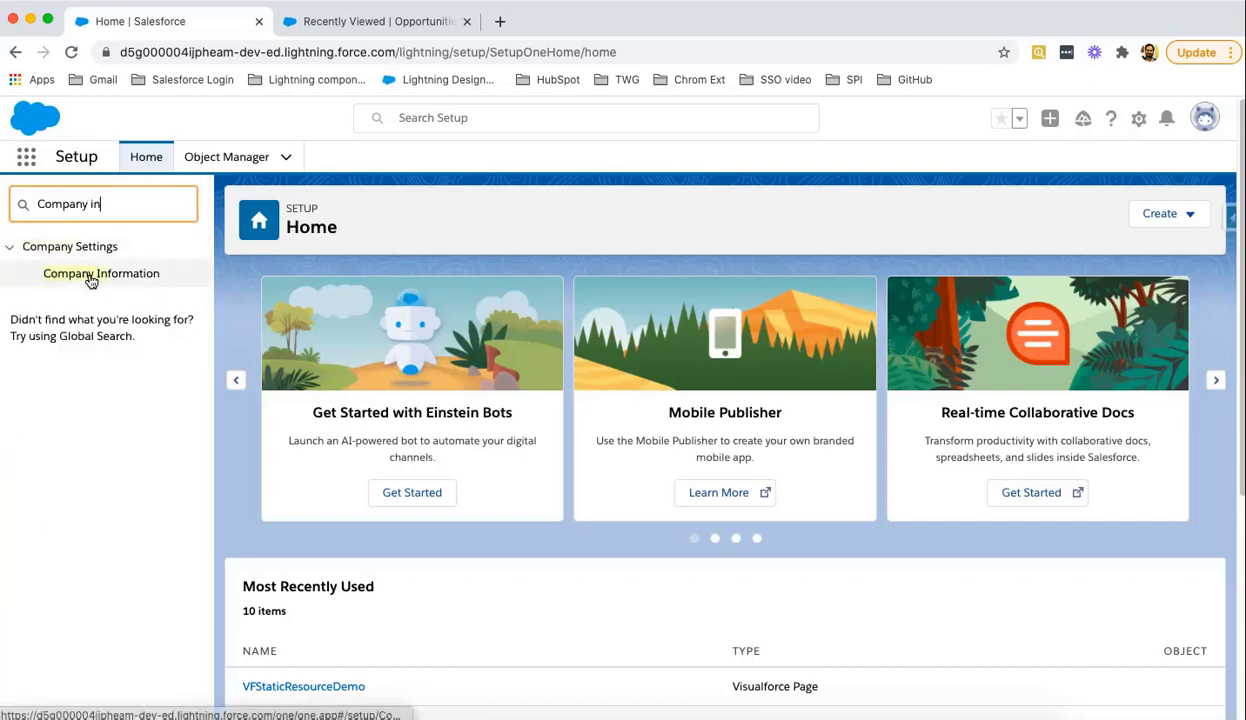
click(89, 281)
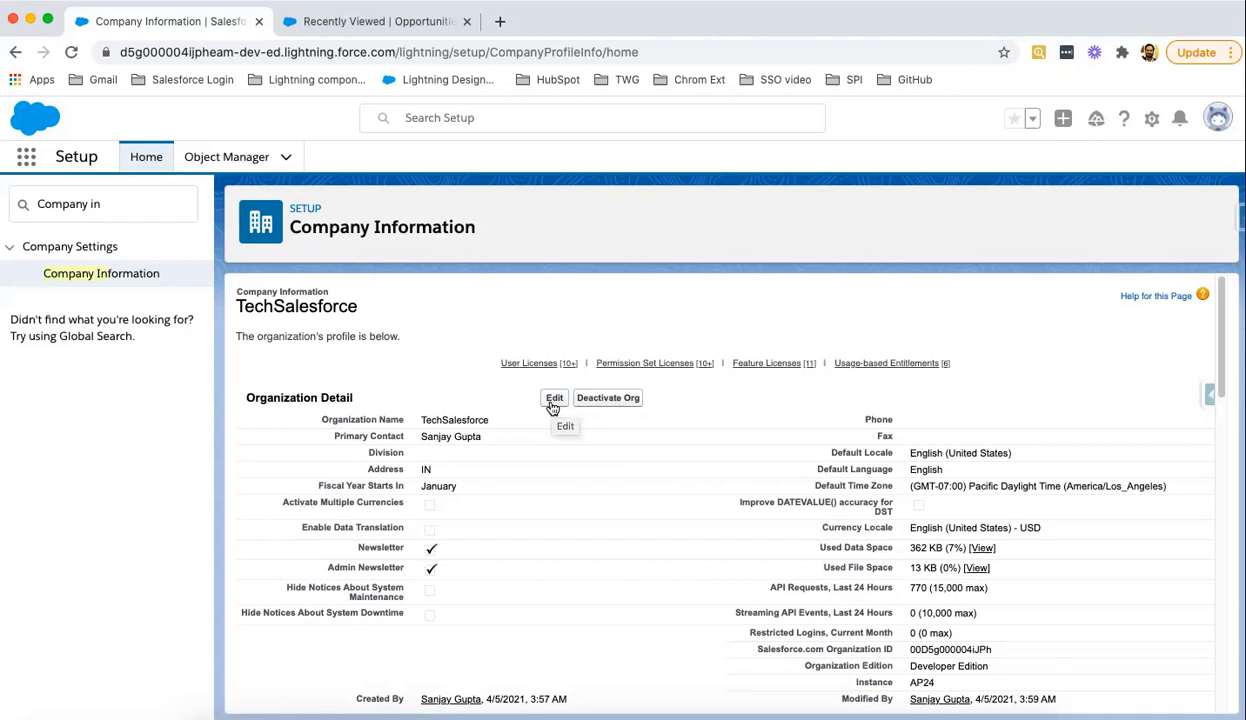
click(553, 400)
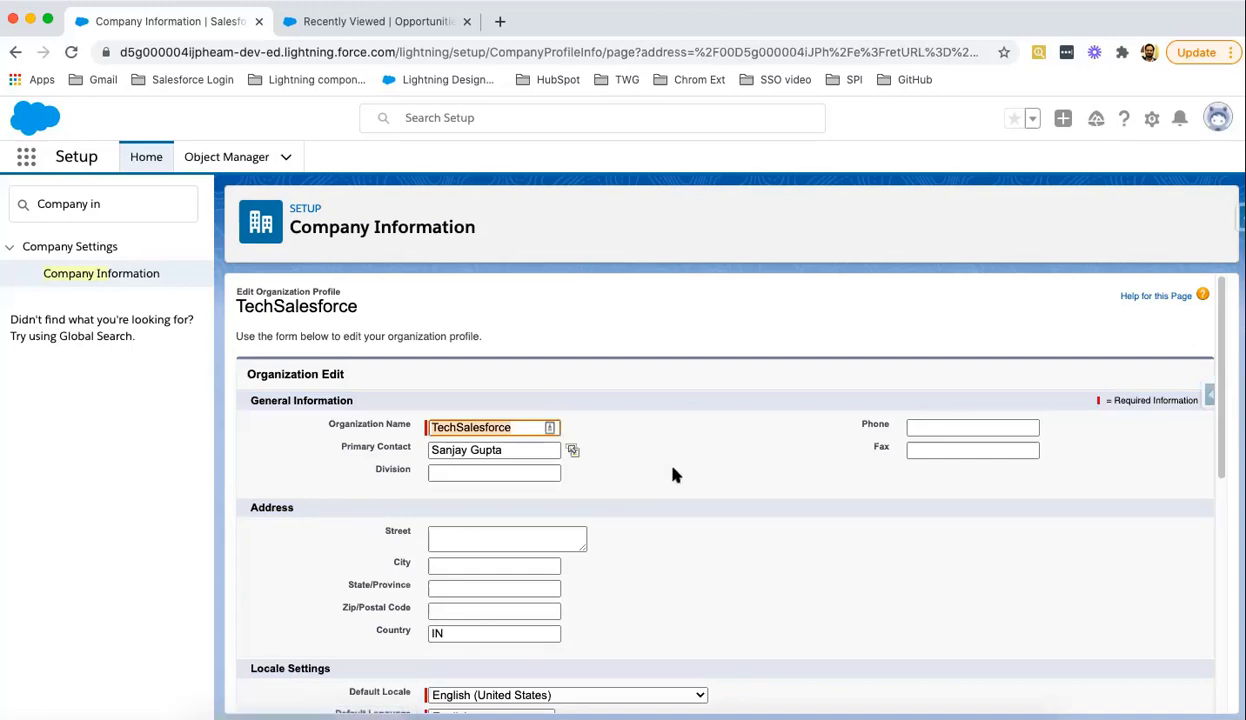
scroll(676, 530, down, 5)
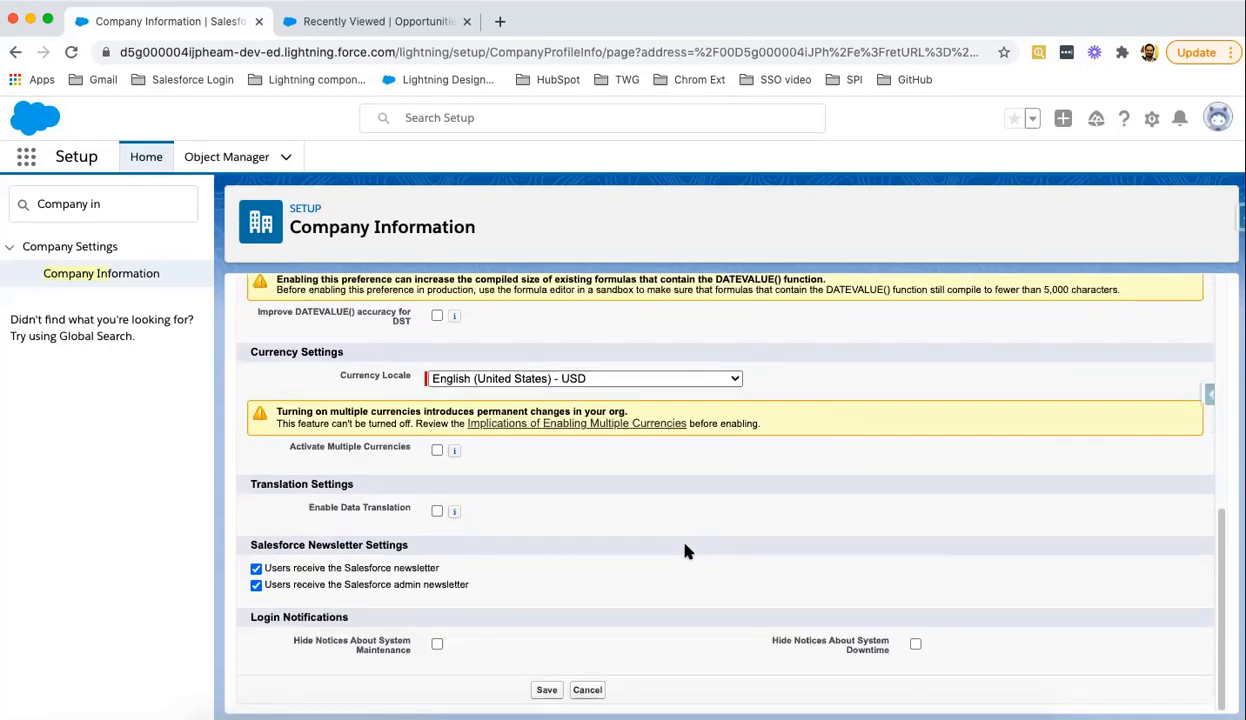
scroll(684, 551, up, 10)
scroll(630, 540, down, 5)
click(587, 690)
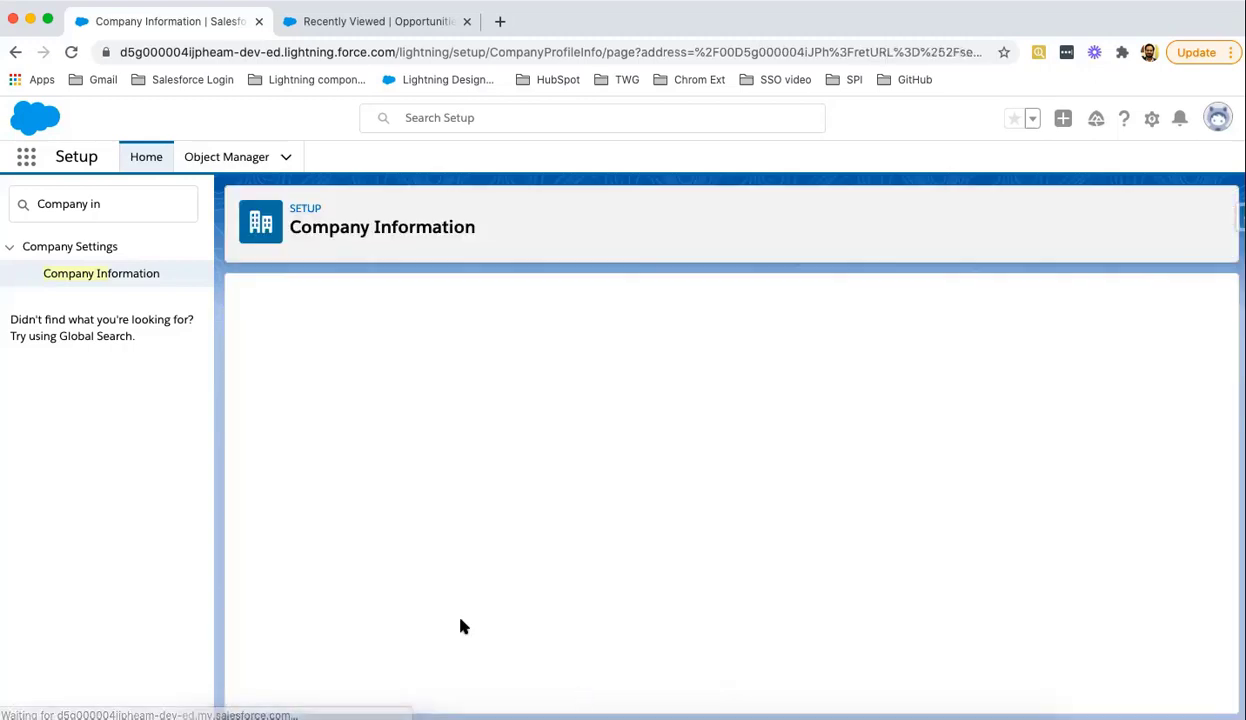
click(92, 210)
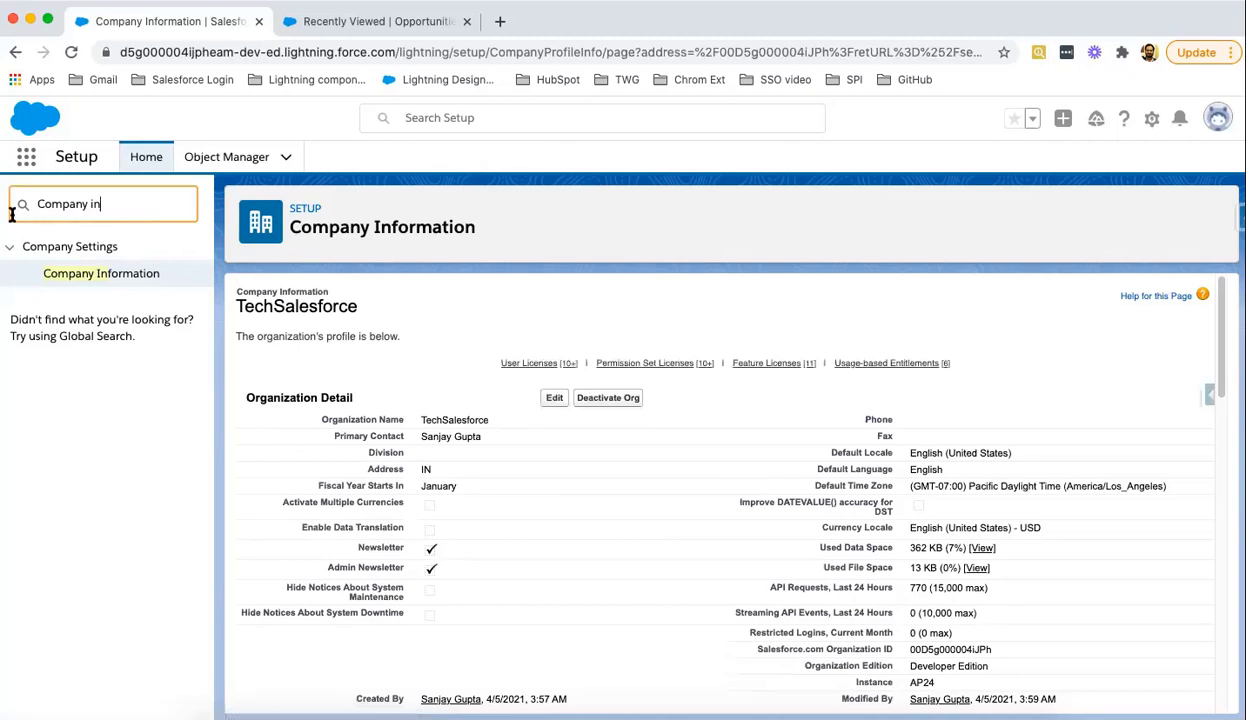
- Replace the Quick Find text with 'user' and open the Users page
drag(101, 204, 29, 205)
text(use)
text(r)
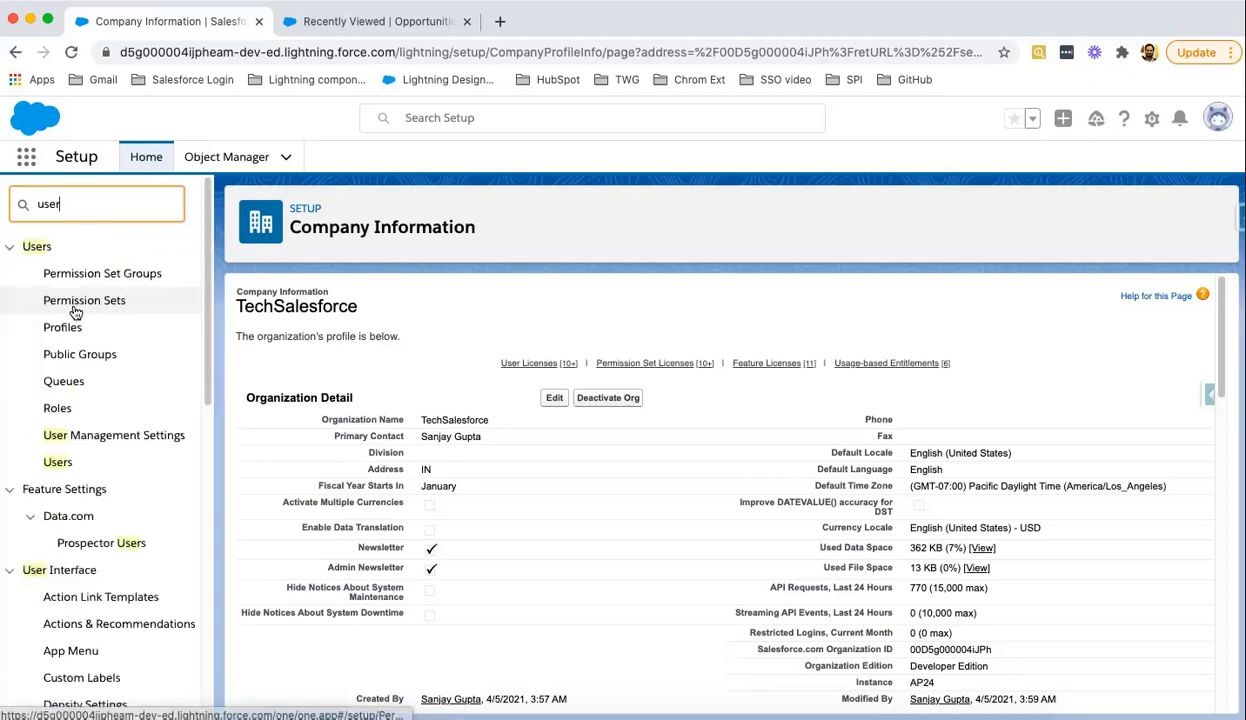
click(60, 463)
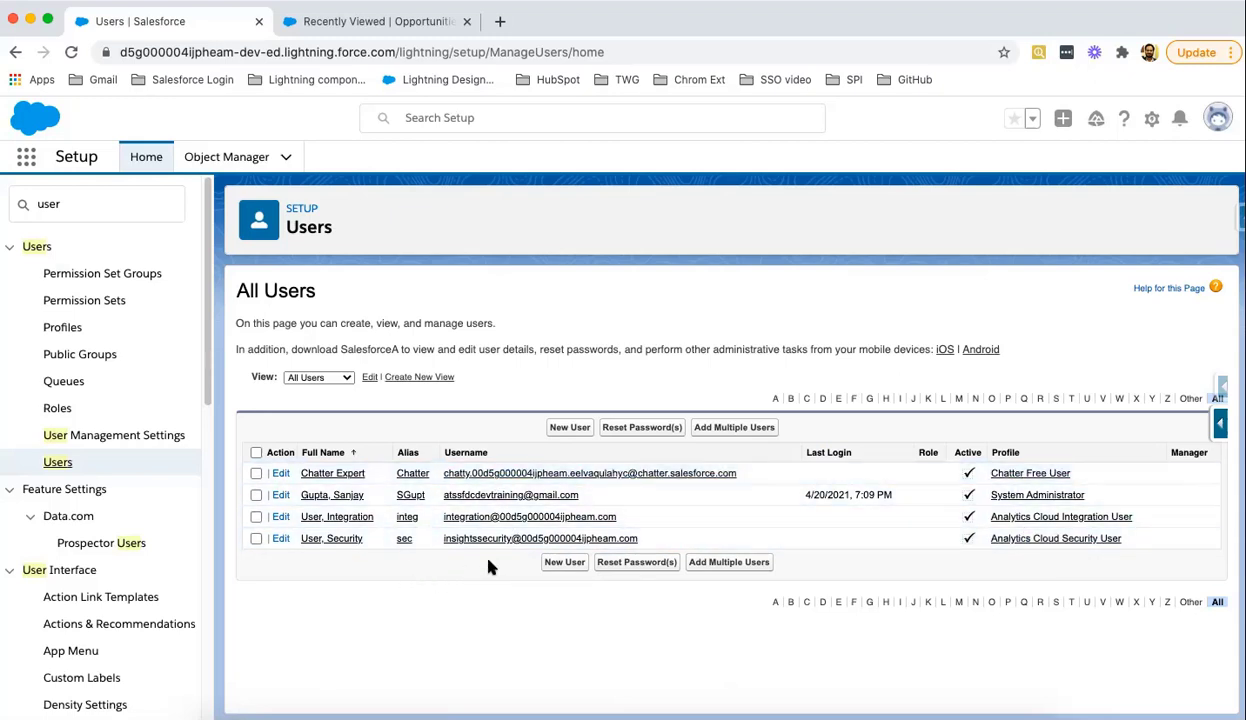
click(347, 496)
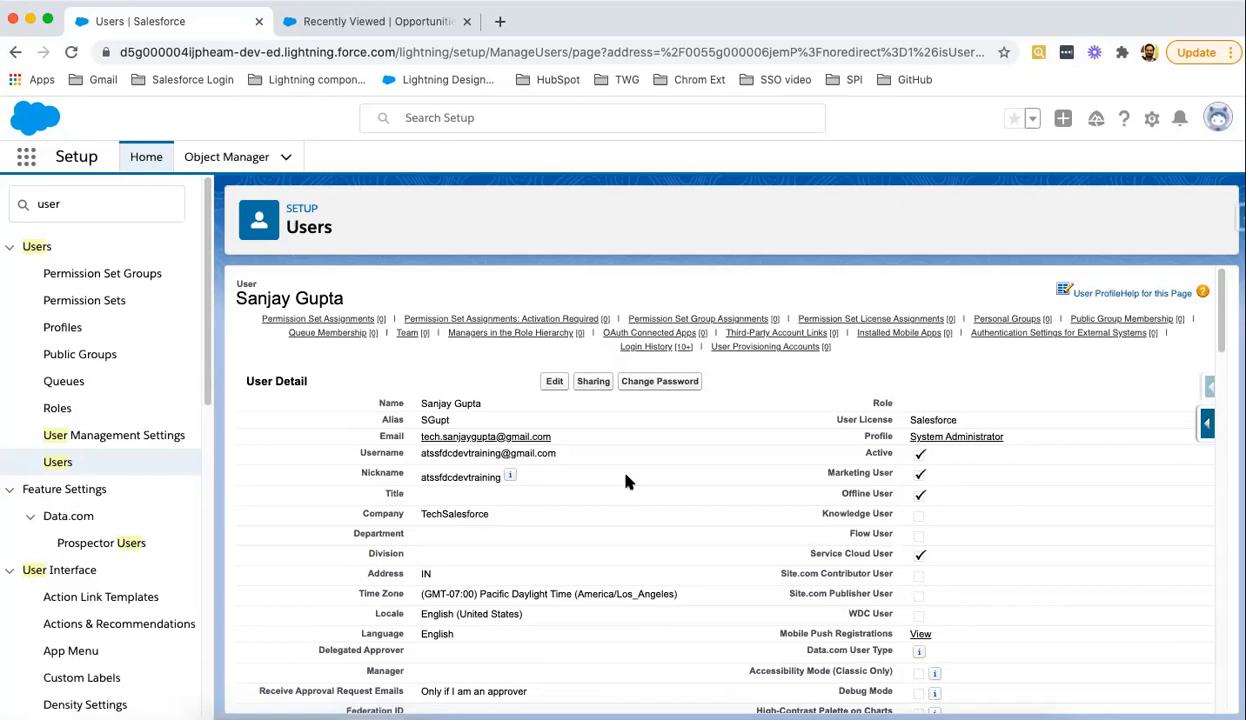
scroll(626, 482, down, 2)
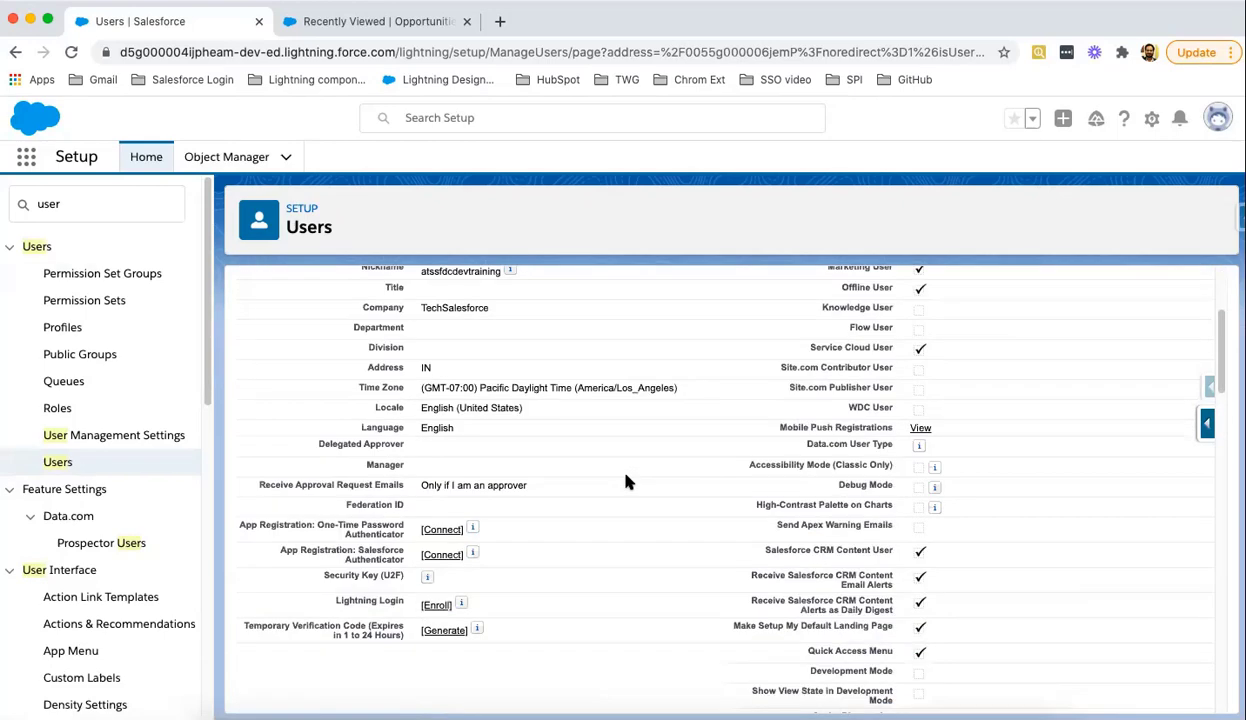
scroll(625, 483, up, 2)
scroll(625, 483, up, 1)
scroll(625, 483, up, 2)
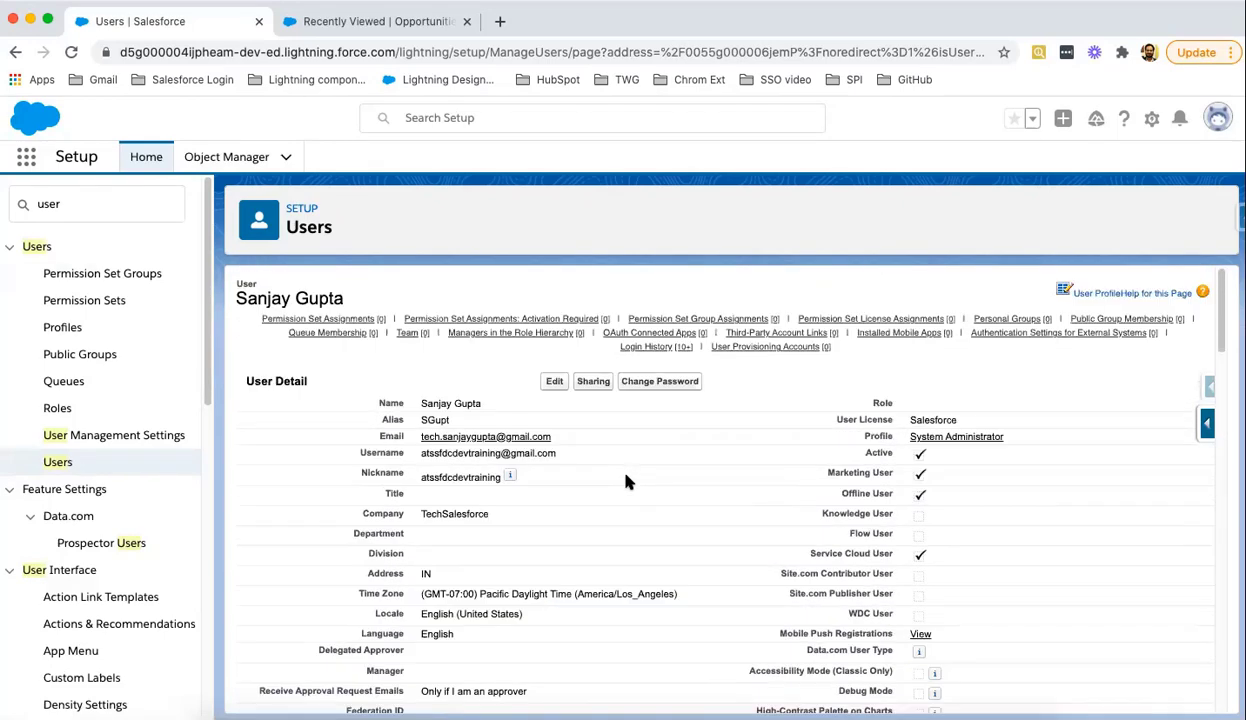
click(553, 383)
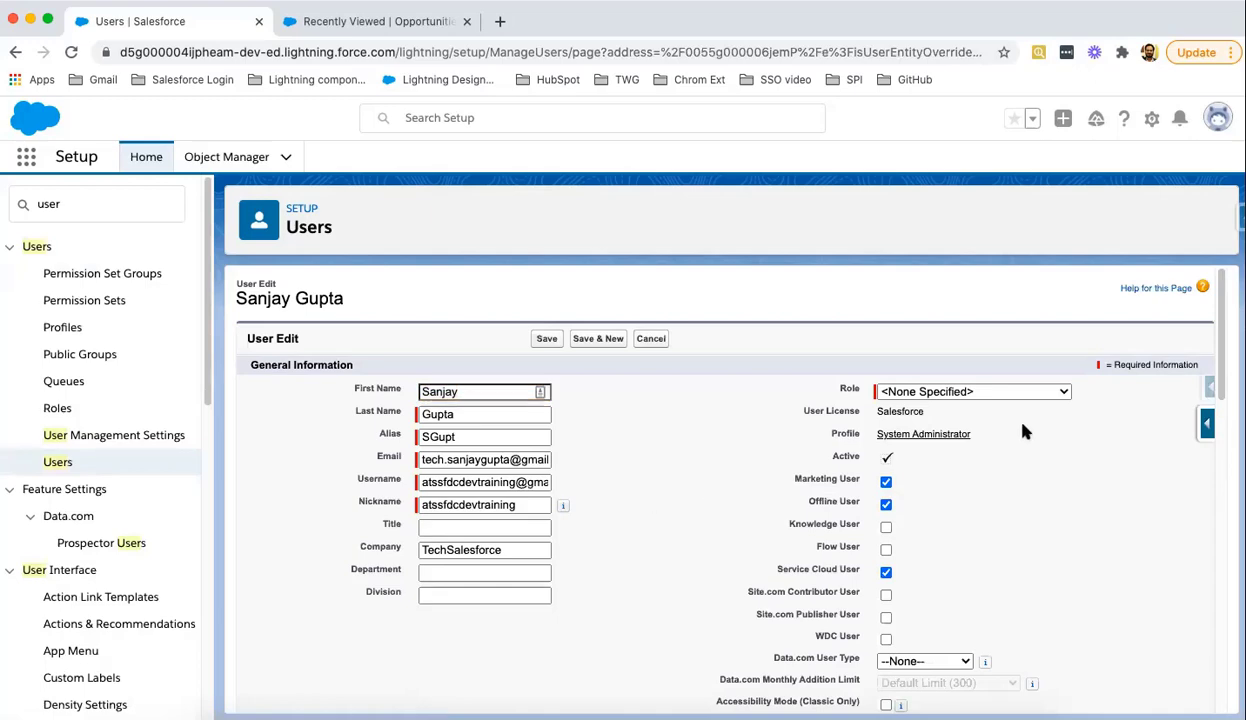
scroll(1024, 430, down, 5)
scroll(1024, 430, down, 3)
scroll(1027, 431, down, 3)
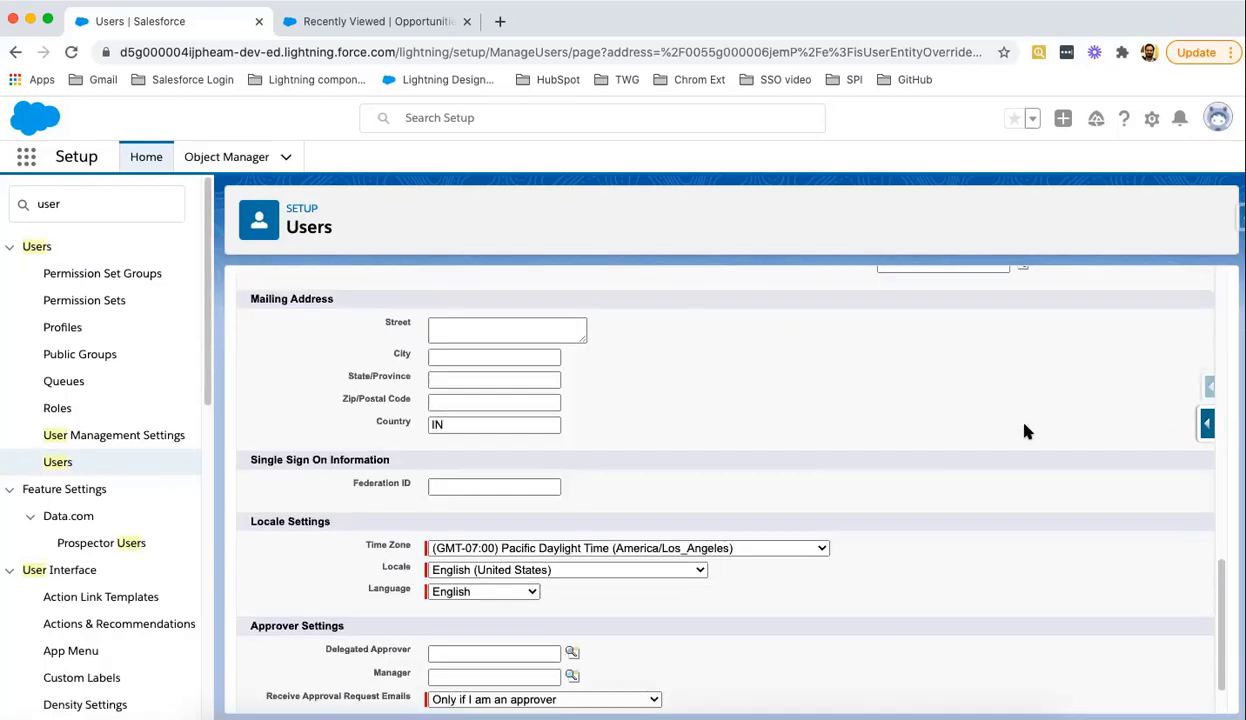
scroll(1024, 431, down, 2)
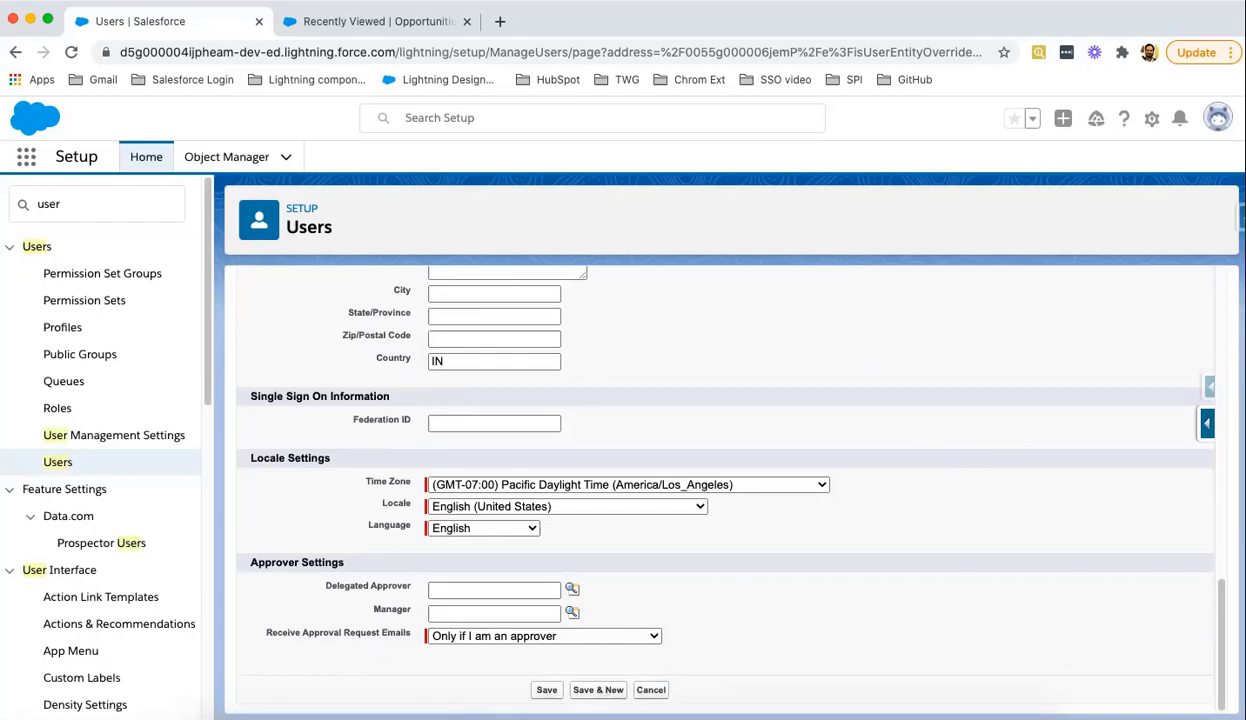
scroll(697, 620, up, 3)
scroll(697, 620, up, 5)
scroll(697, 618, up, 5)
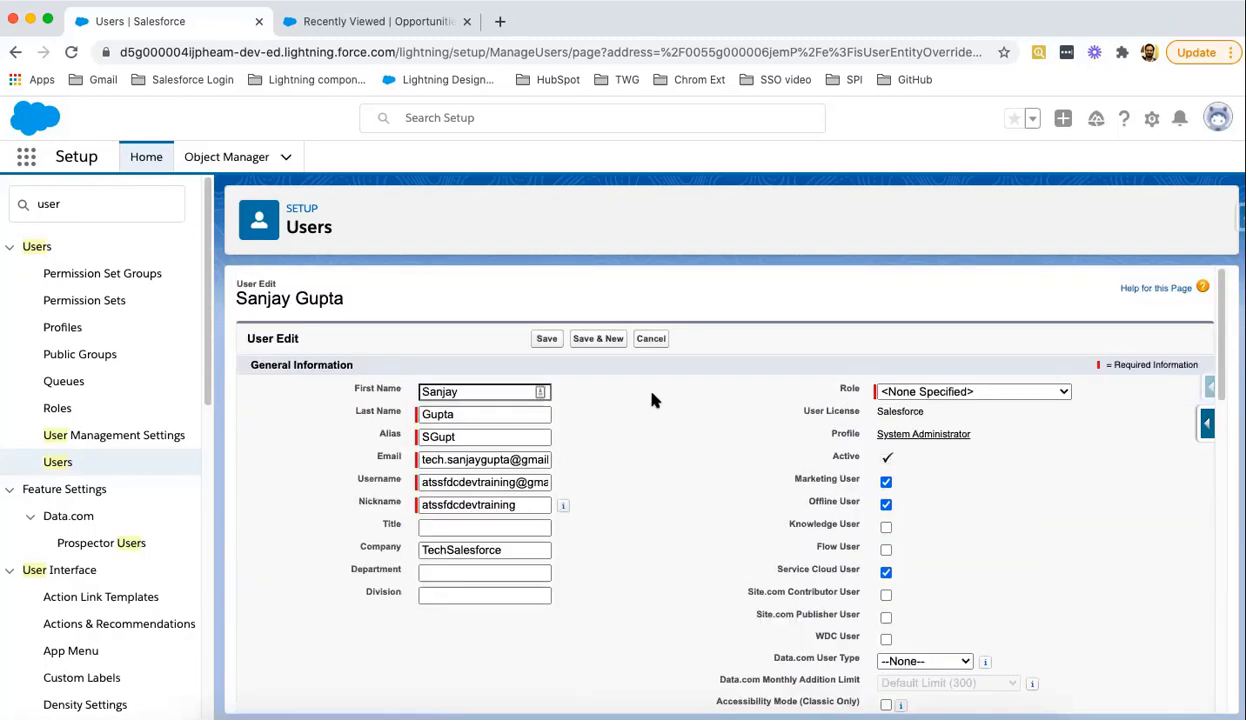
click(651, 340)
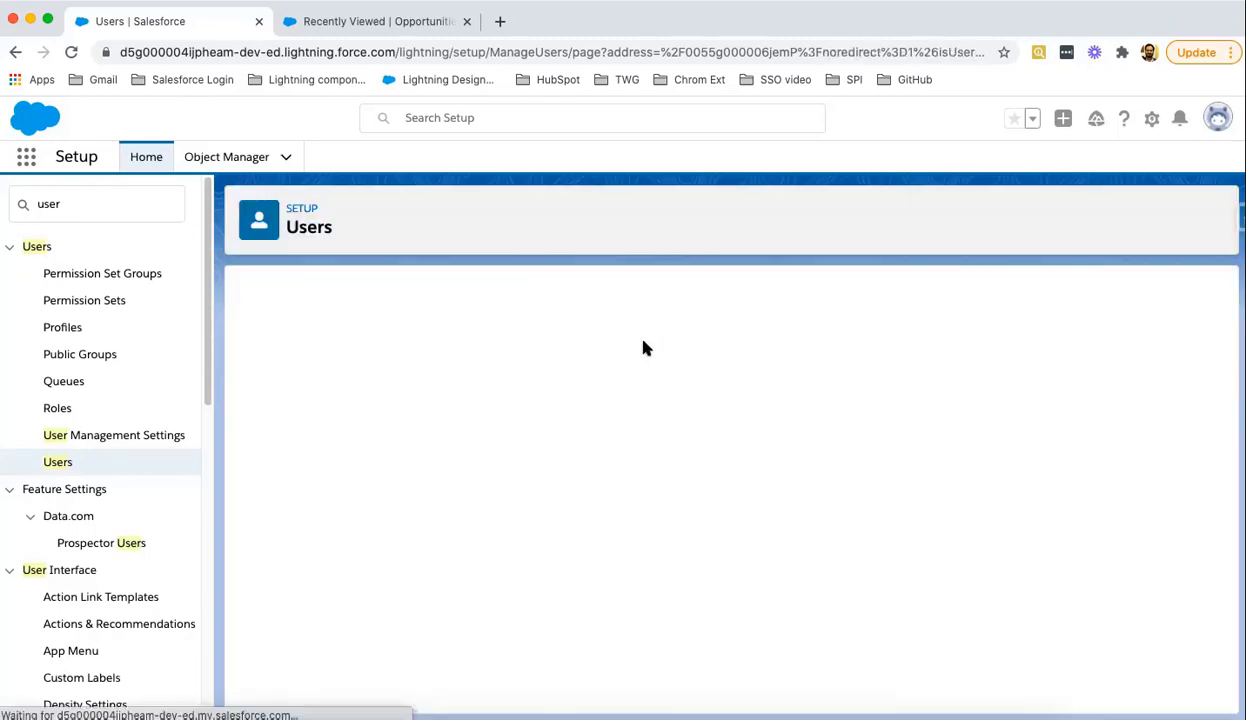
- Find 'profile' in Quick Find and open Profiles to browse all 37 user profiles
click(96, 200)
key(super+a)
text(profile)
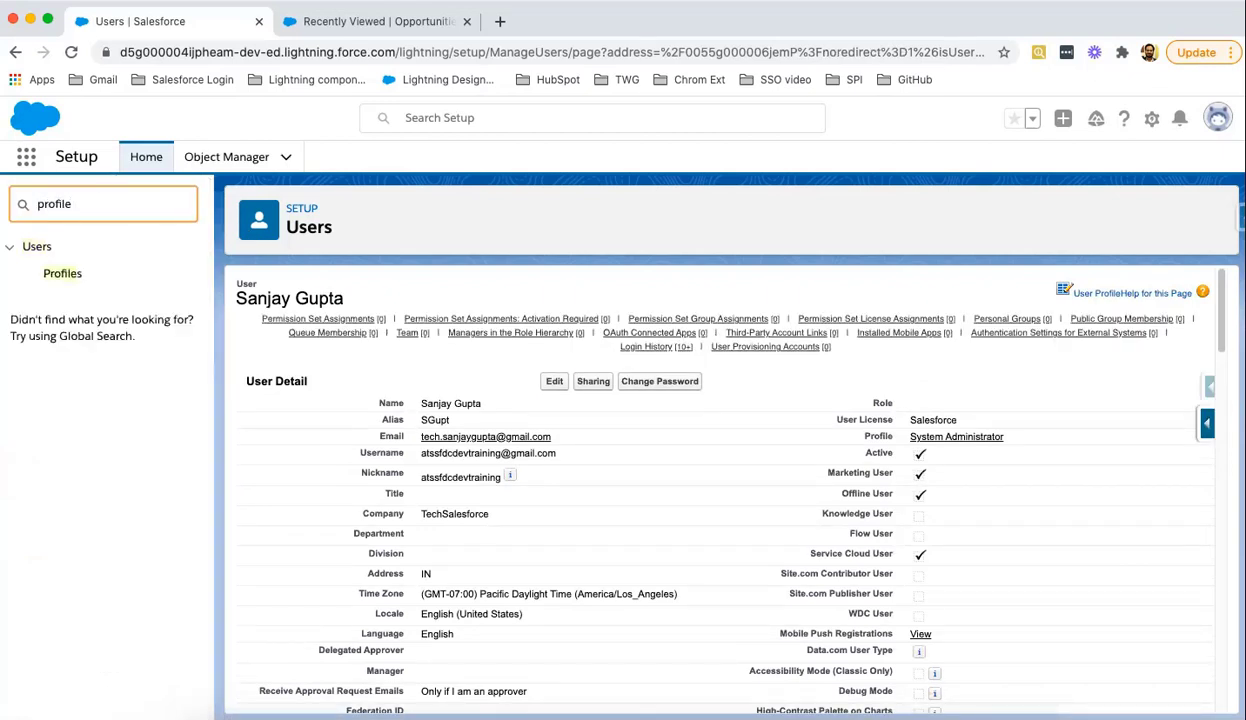
click(63, 274)
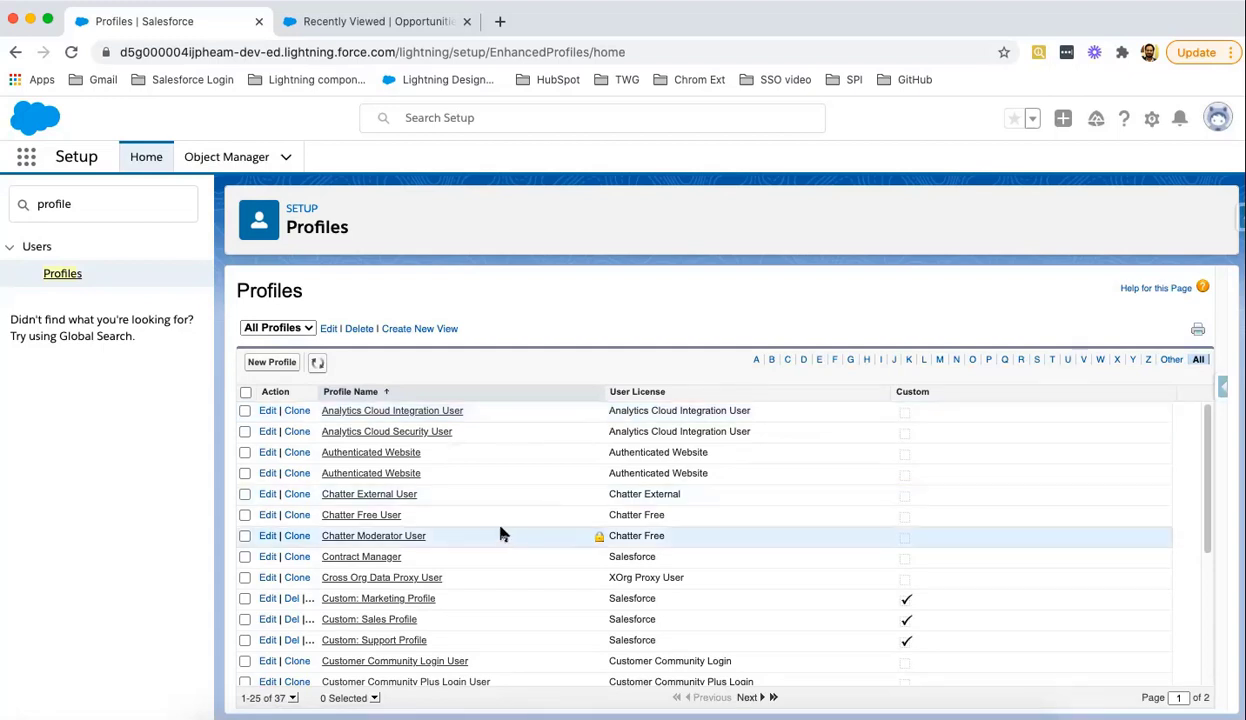
scroll(500, 533, down, 1)
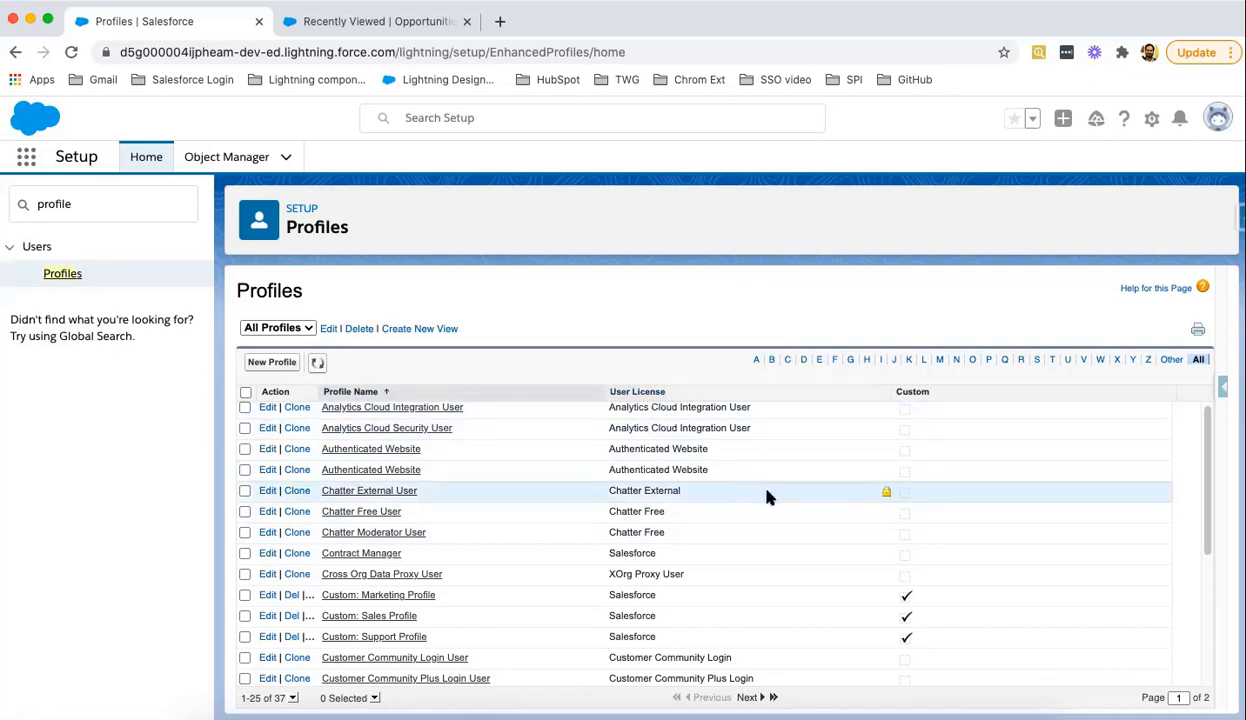
scroll(767, 497, down, 2)
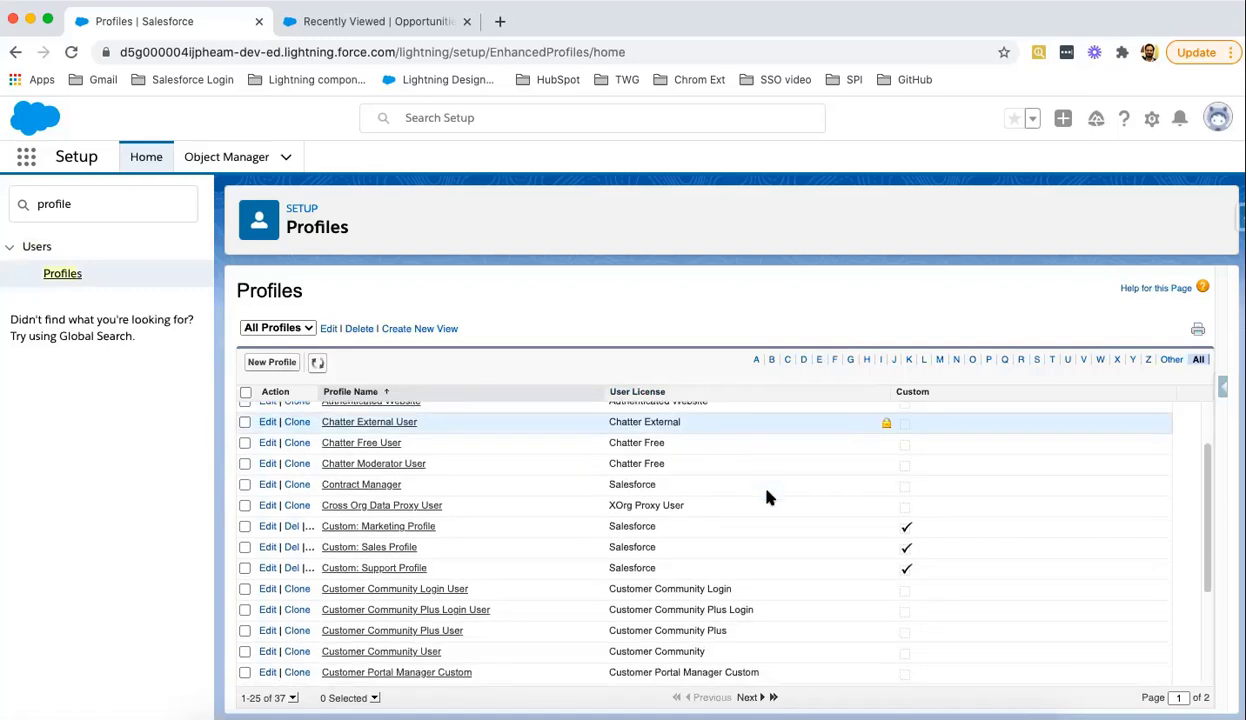
scroll(779, 540, down, 5)
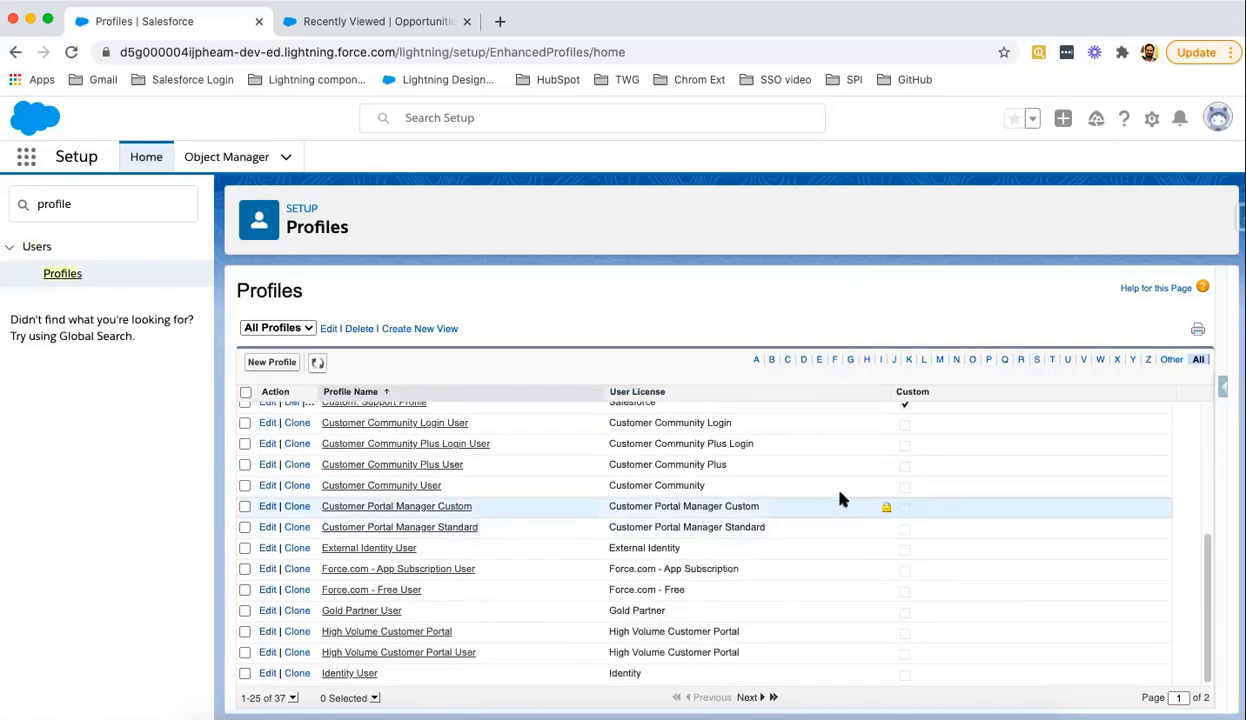
scroll(904, 473, up, 7)
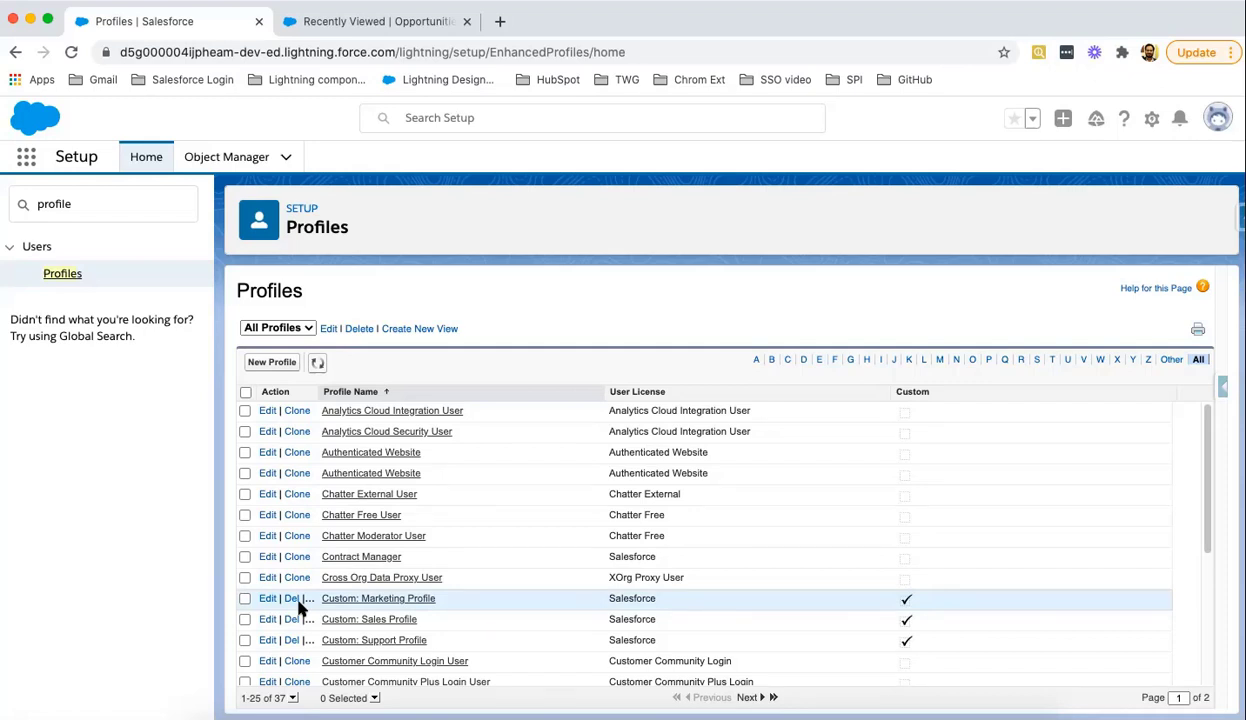
- Search Quick Find for 'view setup' and review the last 20 changes in View Setup Audit Trail
click(91, 200)
drag(76, 203, 32, 203)
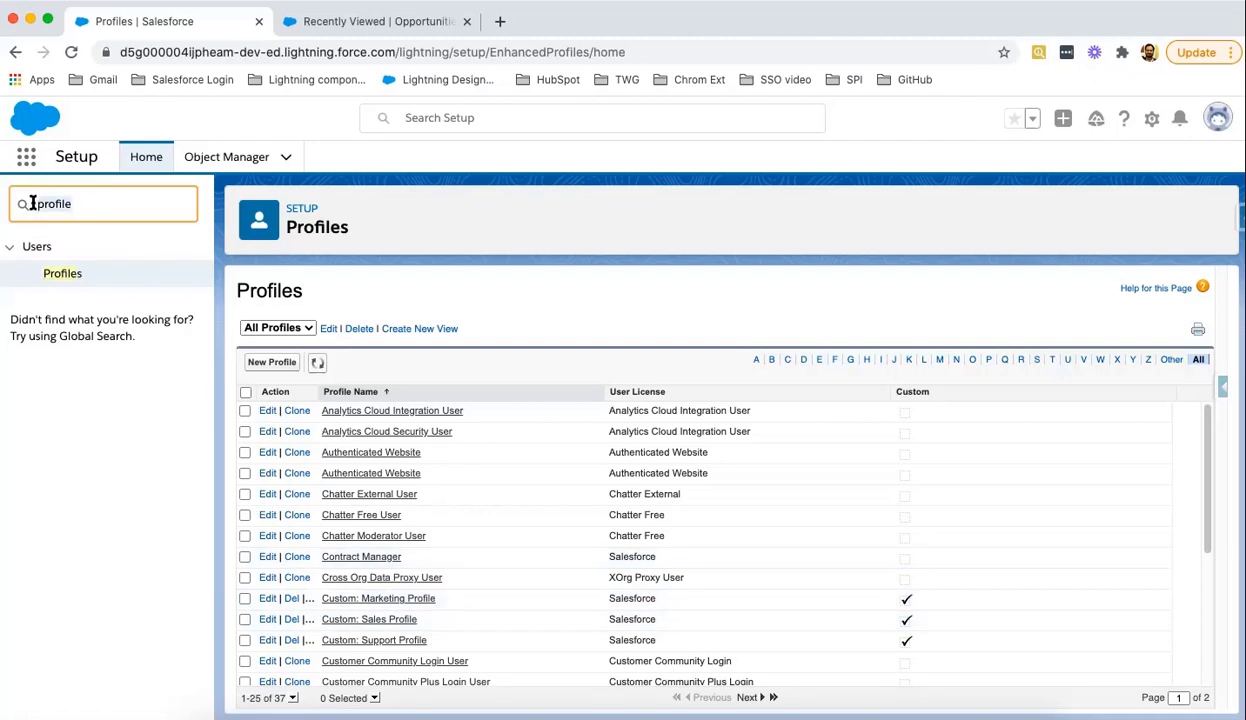
text(view setup)
click(143, 274)
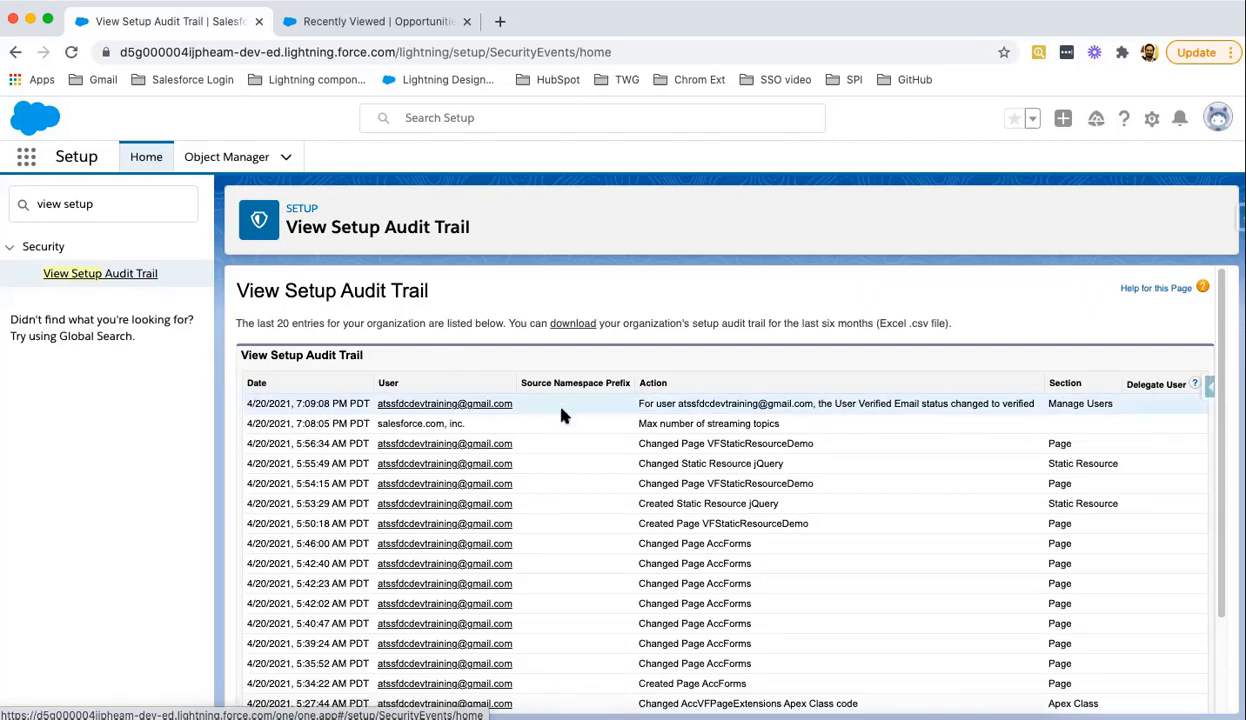
scroll(565, 430, down, 3)
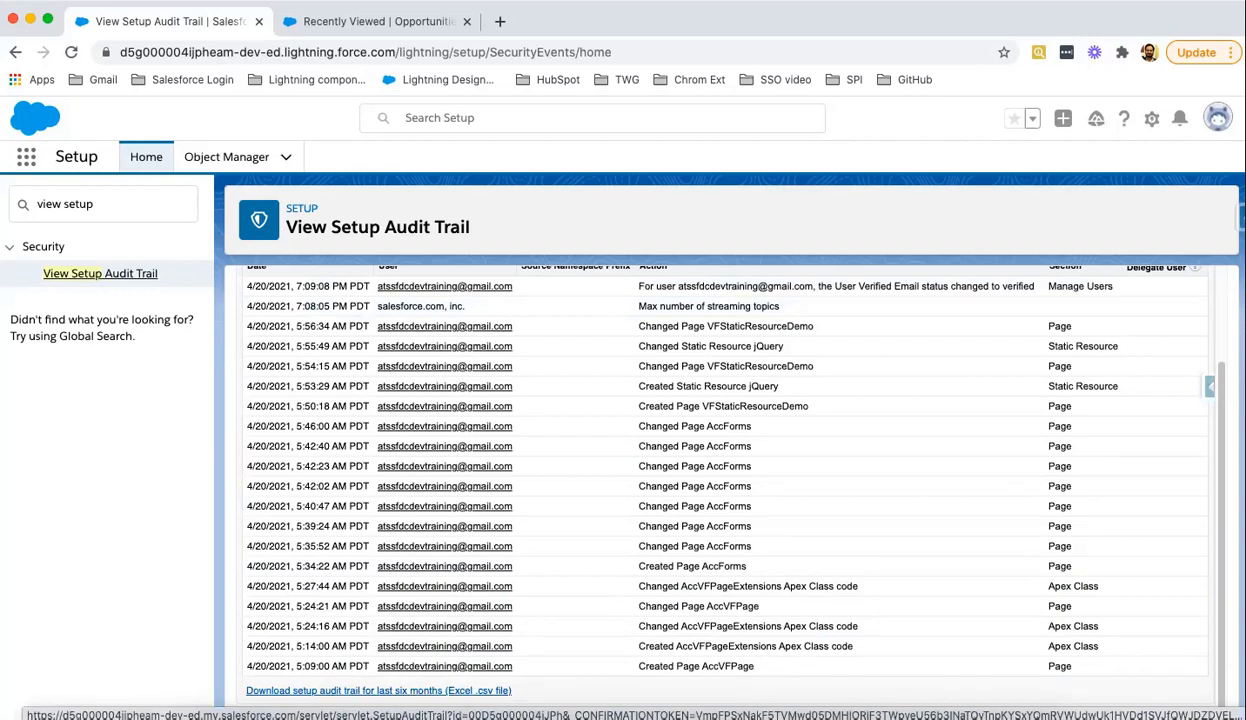
- Search Quick Find for 'login' and open the Login History page
triple_click(106, 203)
text(login)
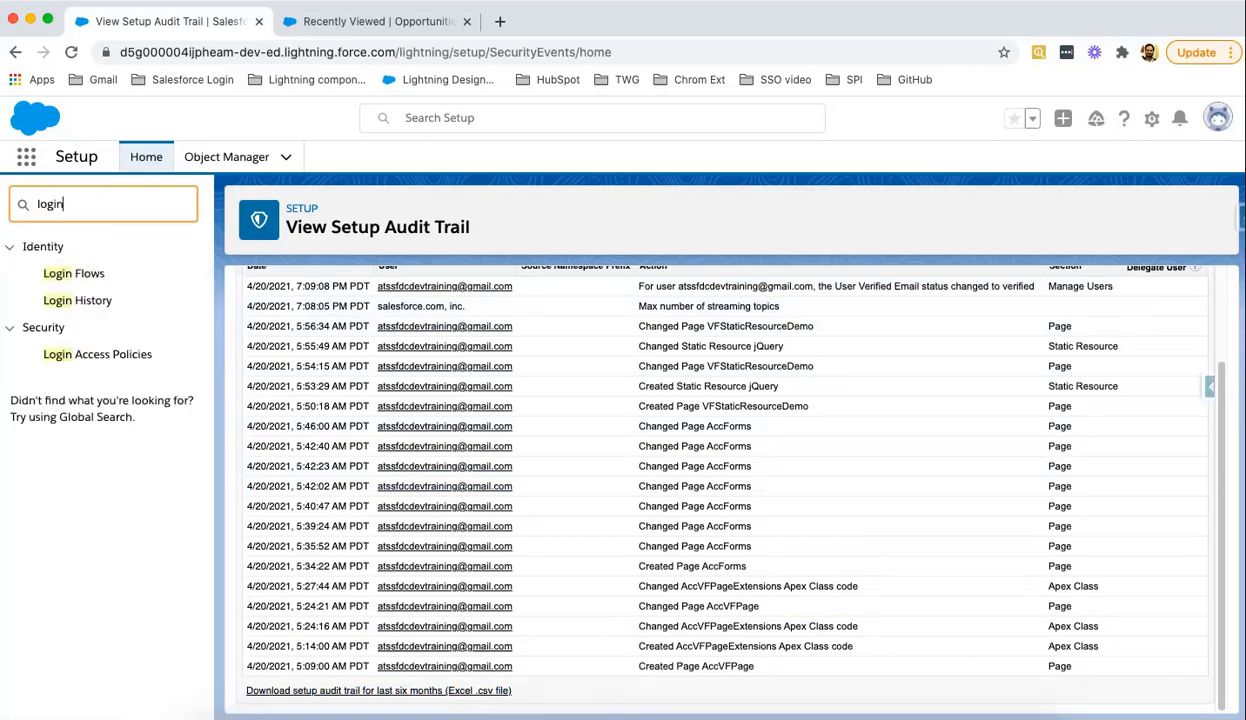
click(79, 303)
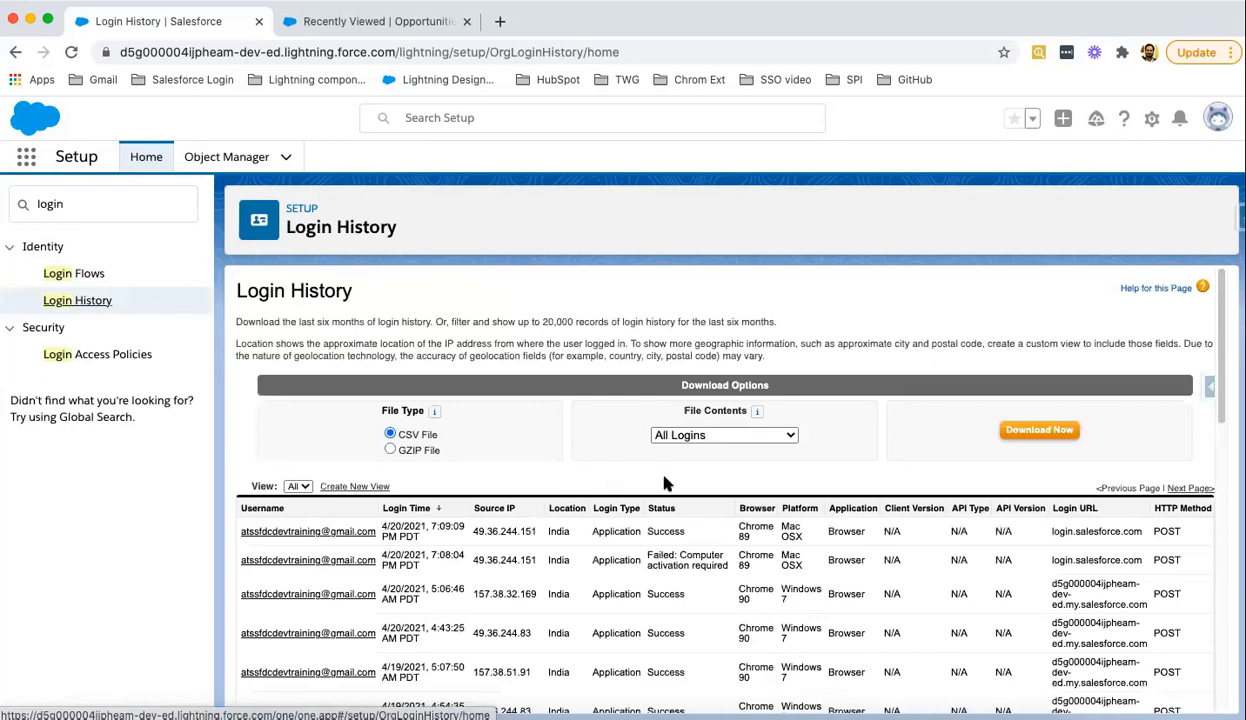
- Browse the recent logins and check the File Contents download options, keeping All Logins
scroll(667, 508, down, 3)
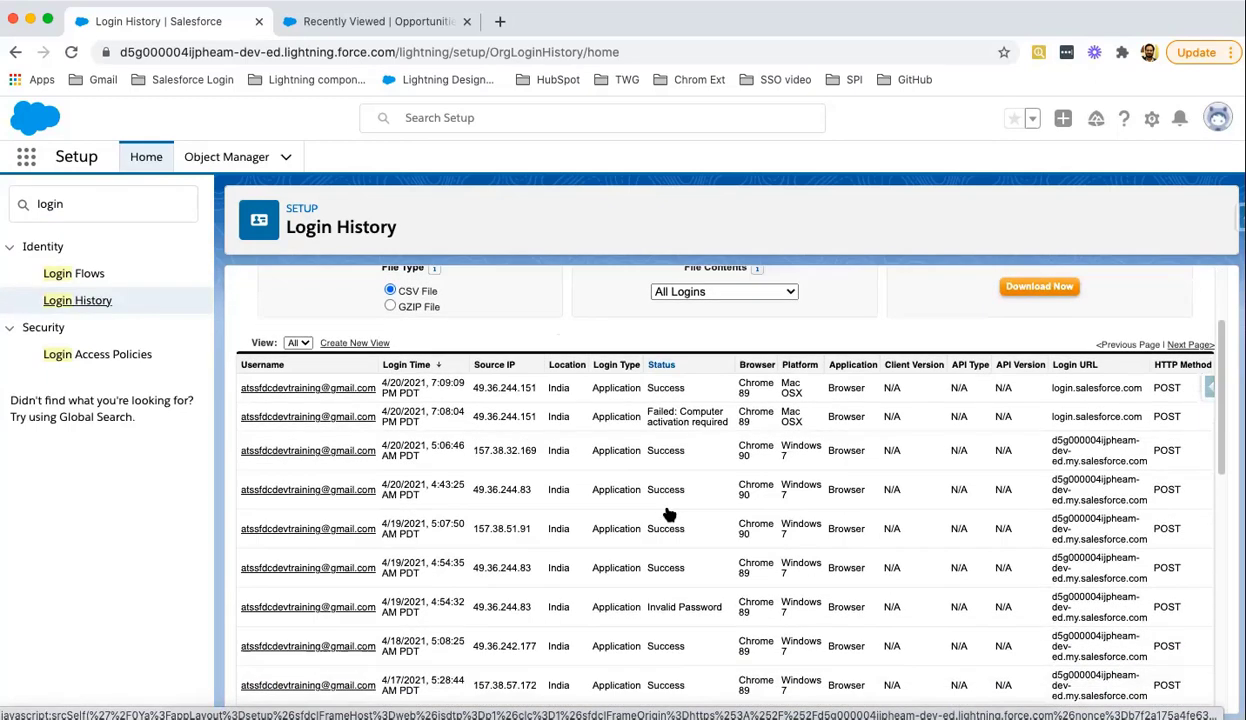
scroll(669, 514, down, 4)
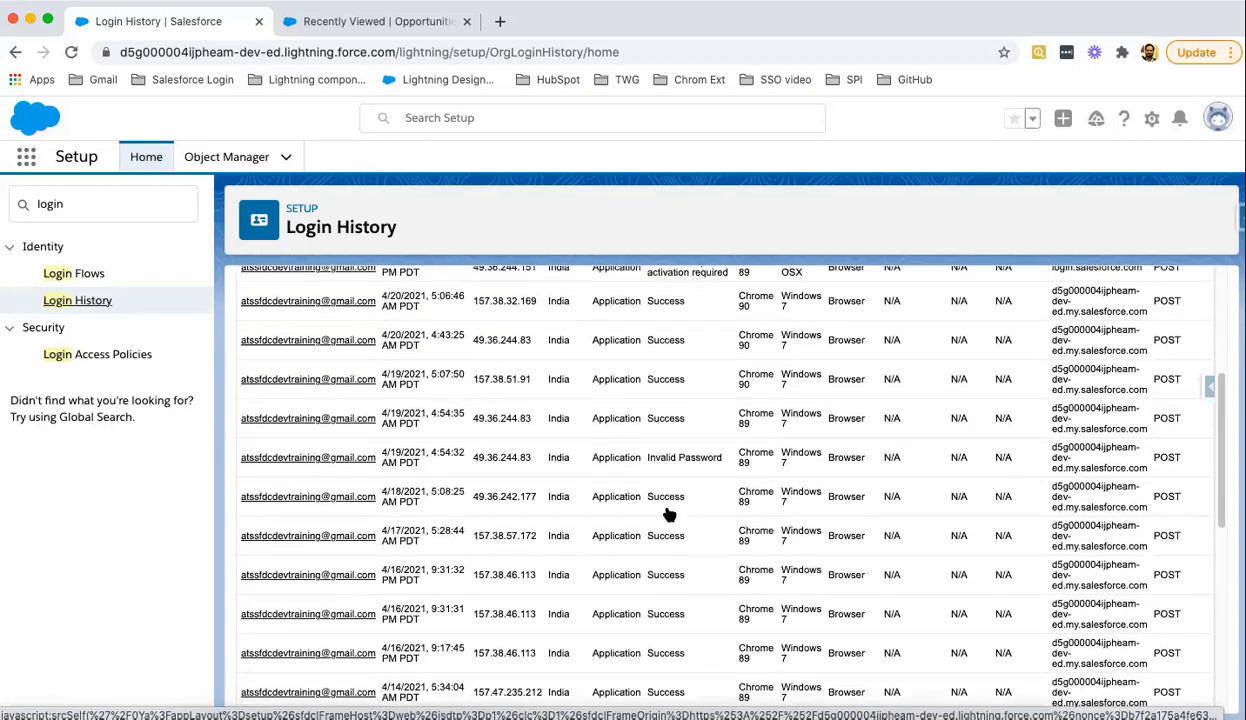
scroll(669, 514, down, 5)
scroll(669, 514, up, 10)
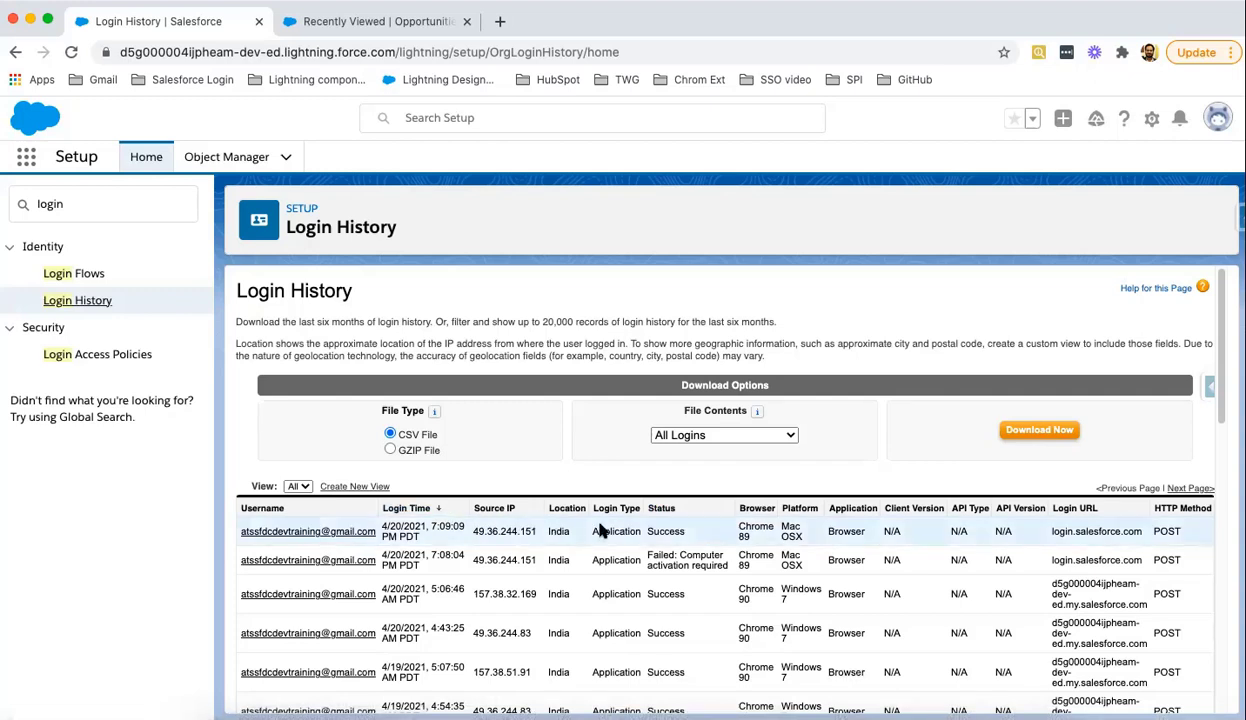
click(756, 432)
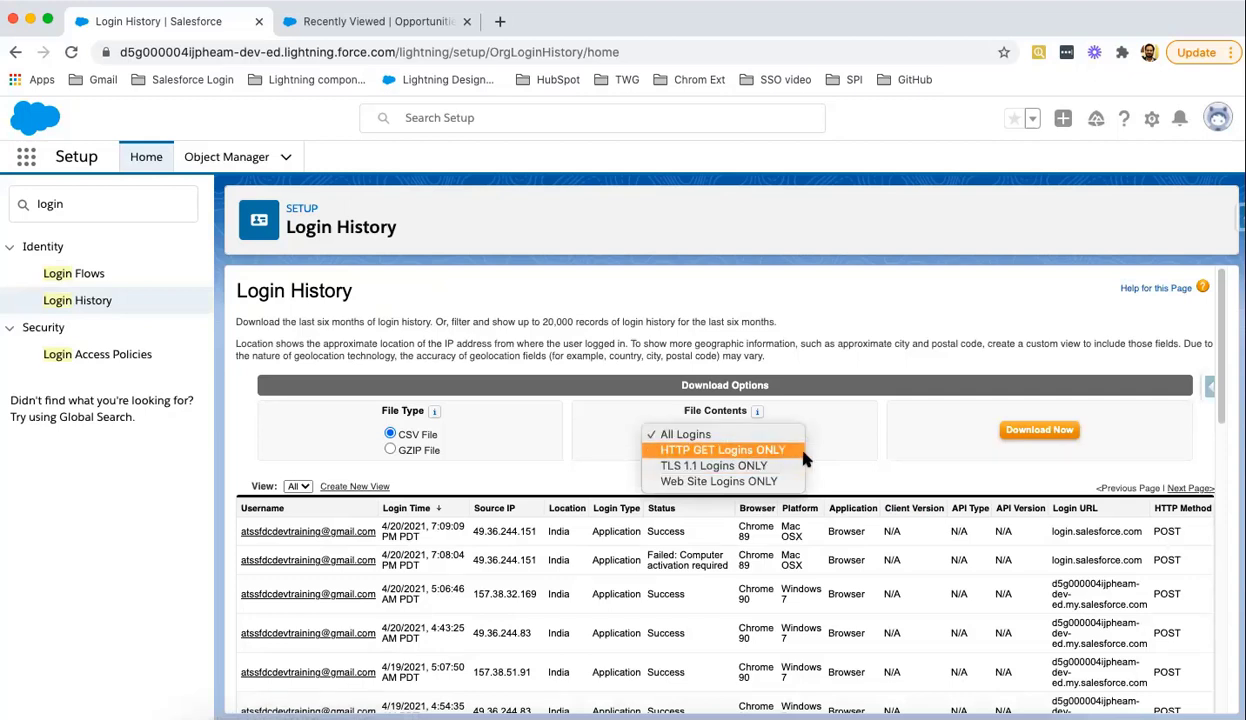
click(806, 432)
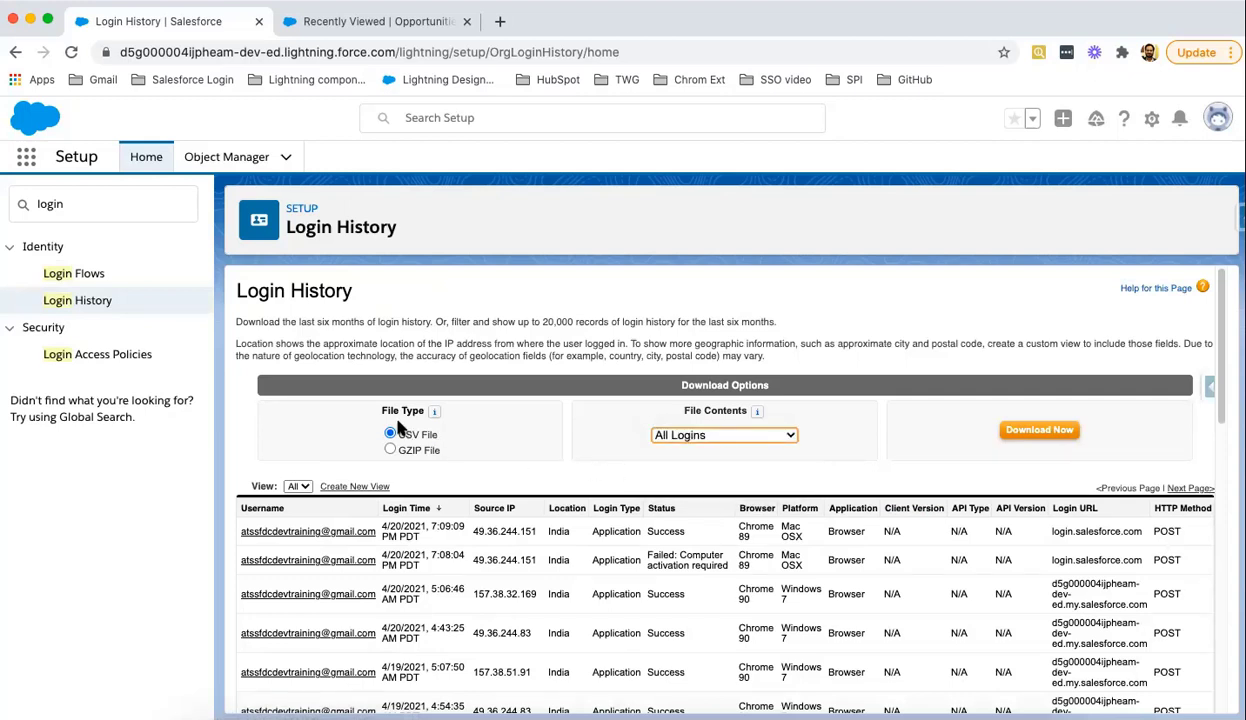